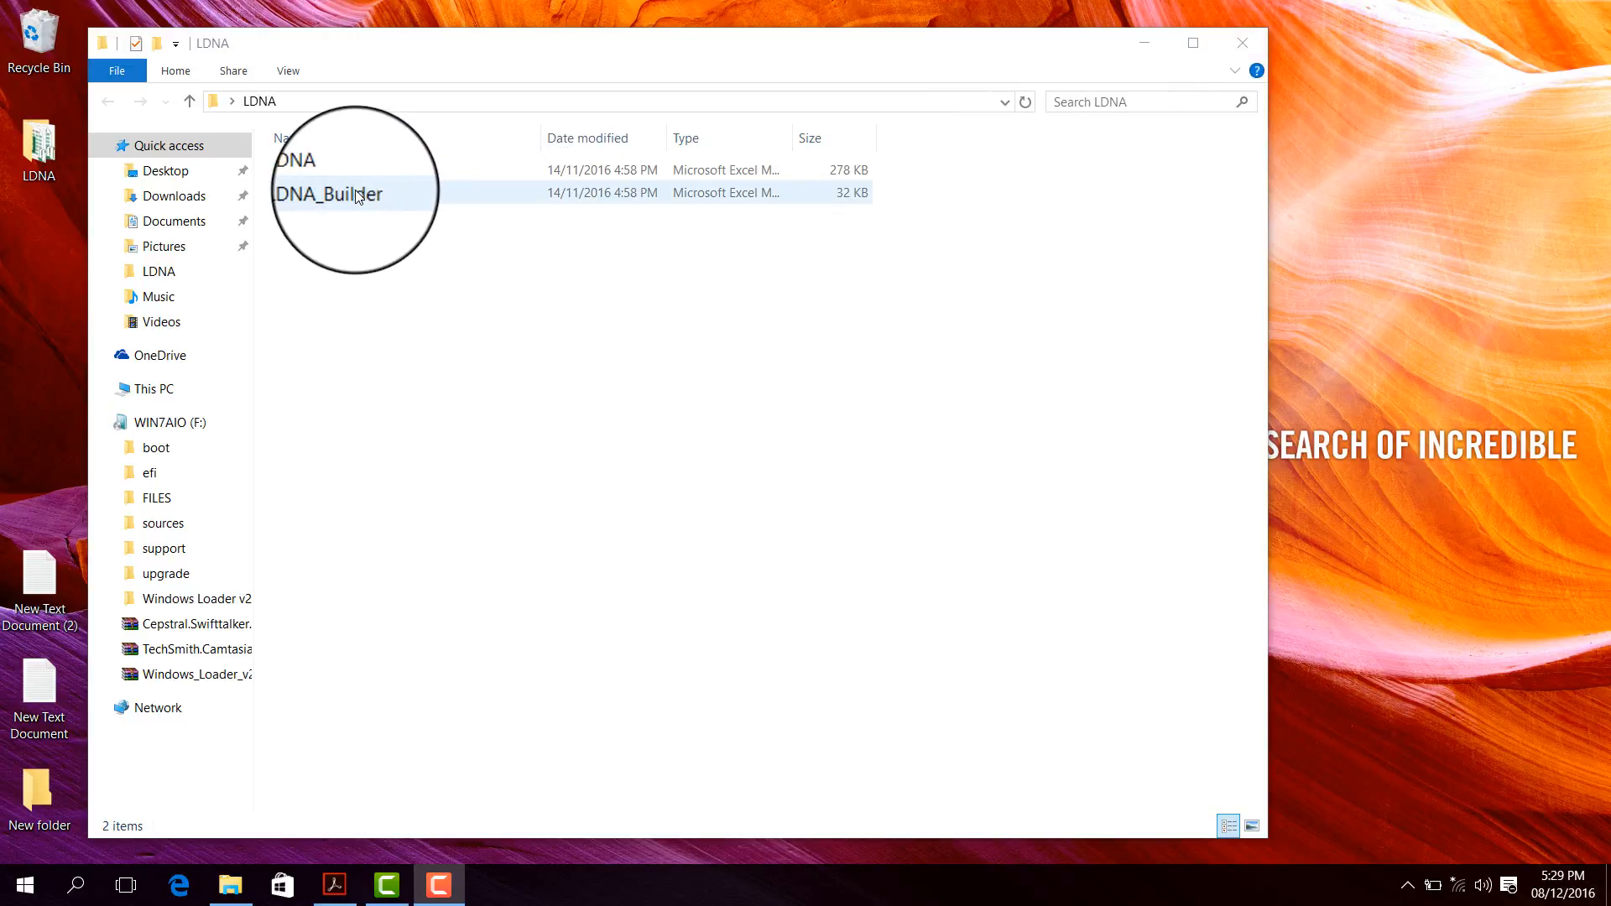
- Open the LDNA_Builder workbook from the LDNA folder in Excel
left_click(325, 171)
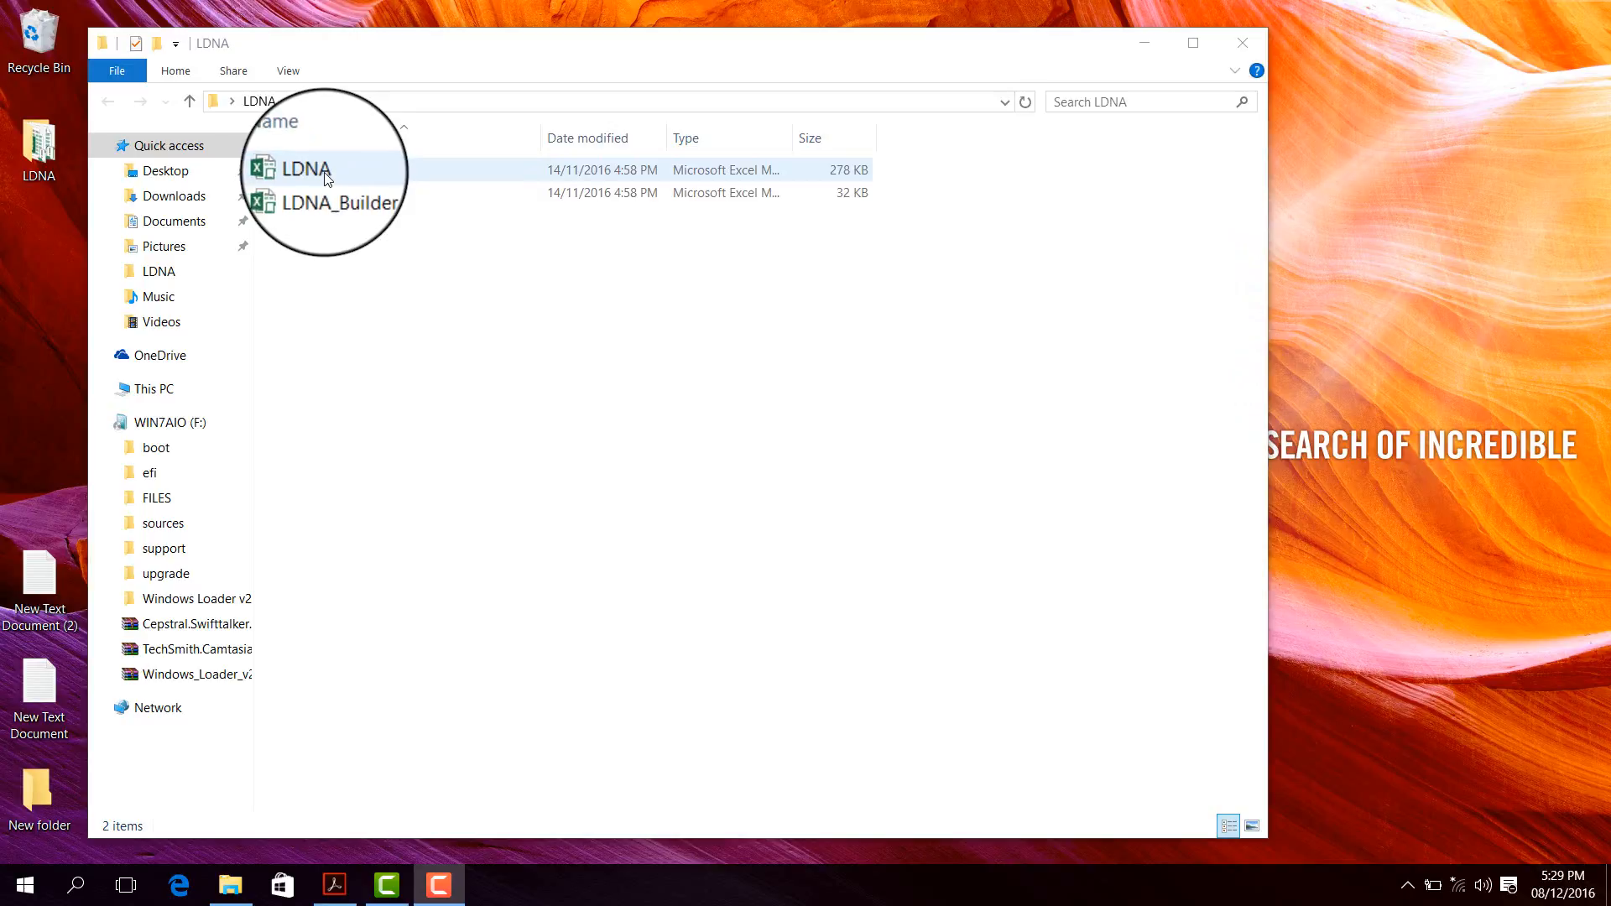
left_click(331, 193)
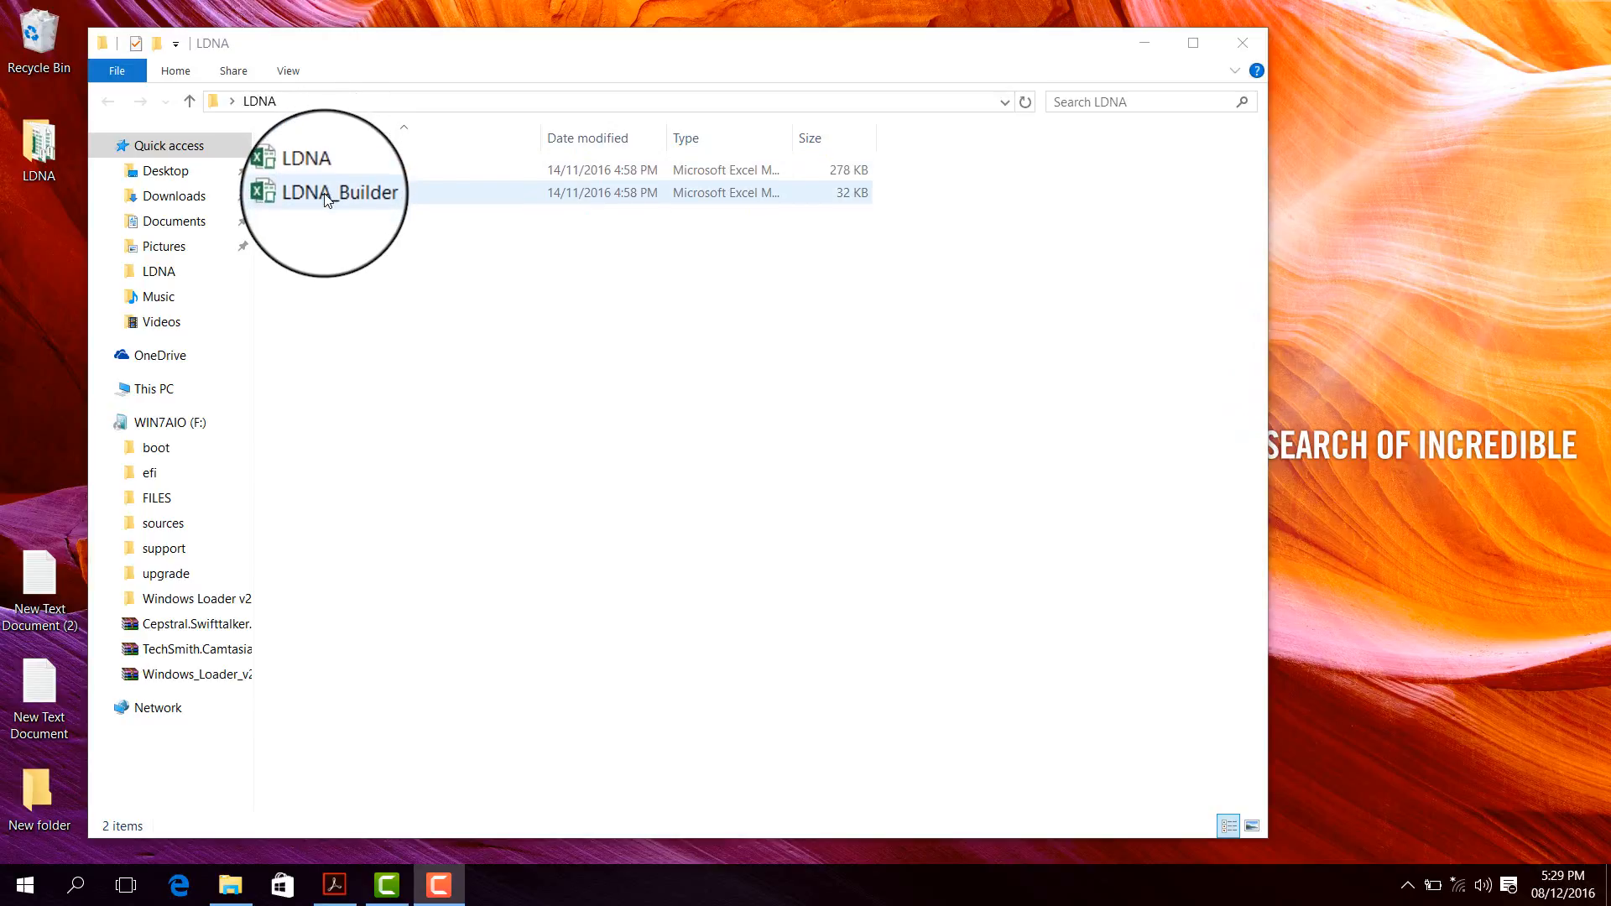
left_click(317, 251)
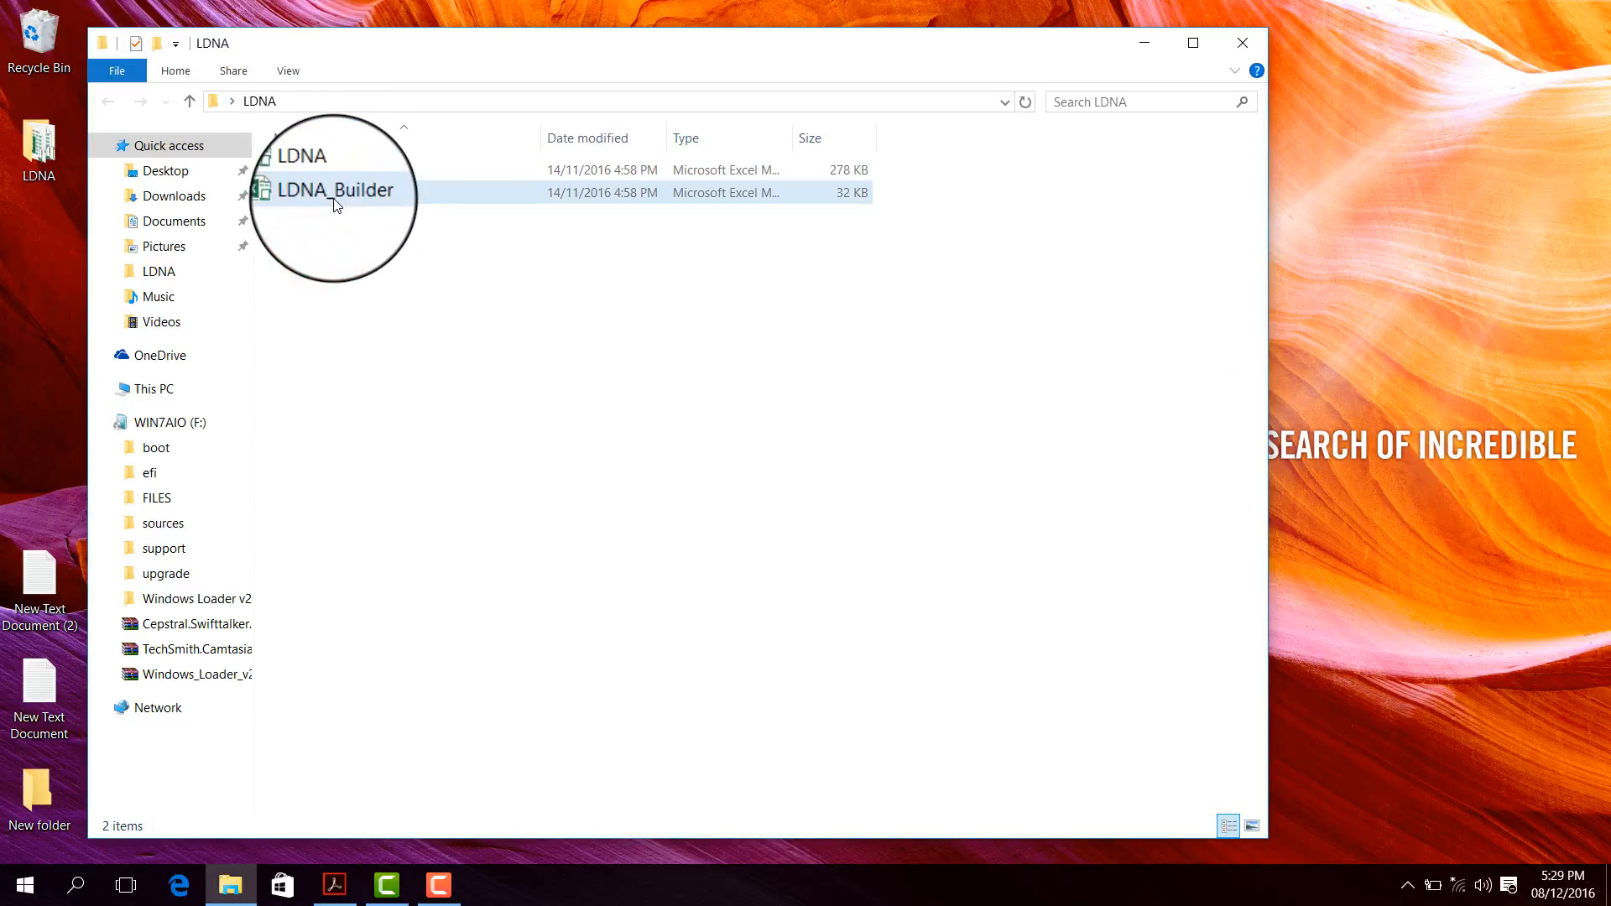
double_click(335, 193)
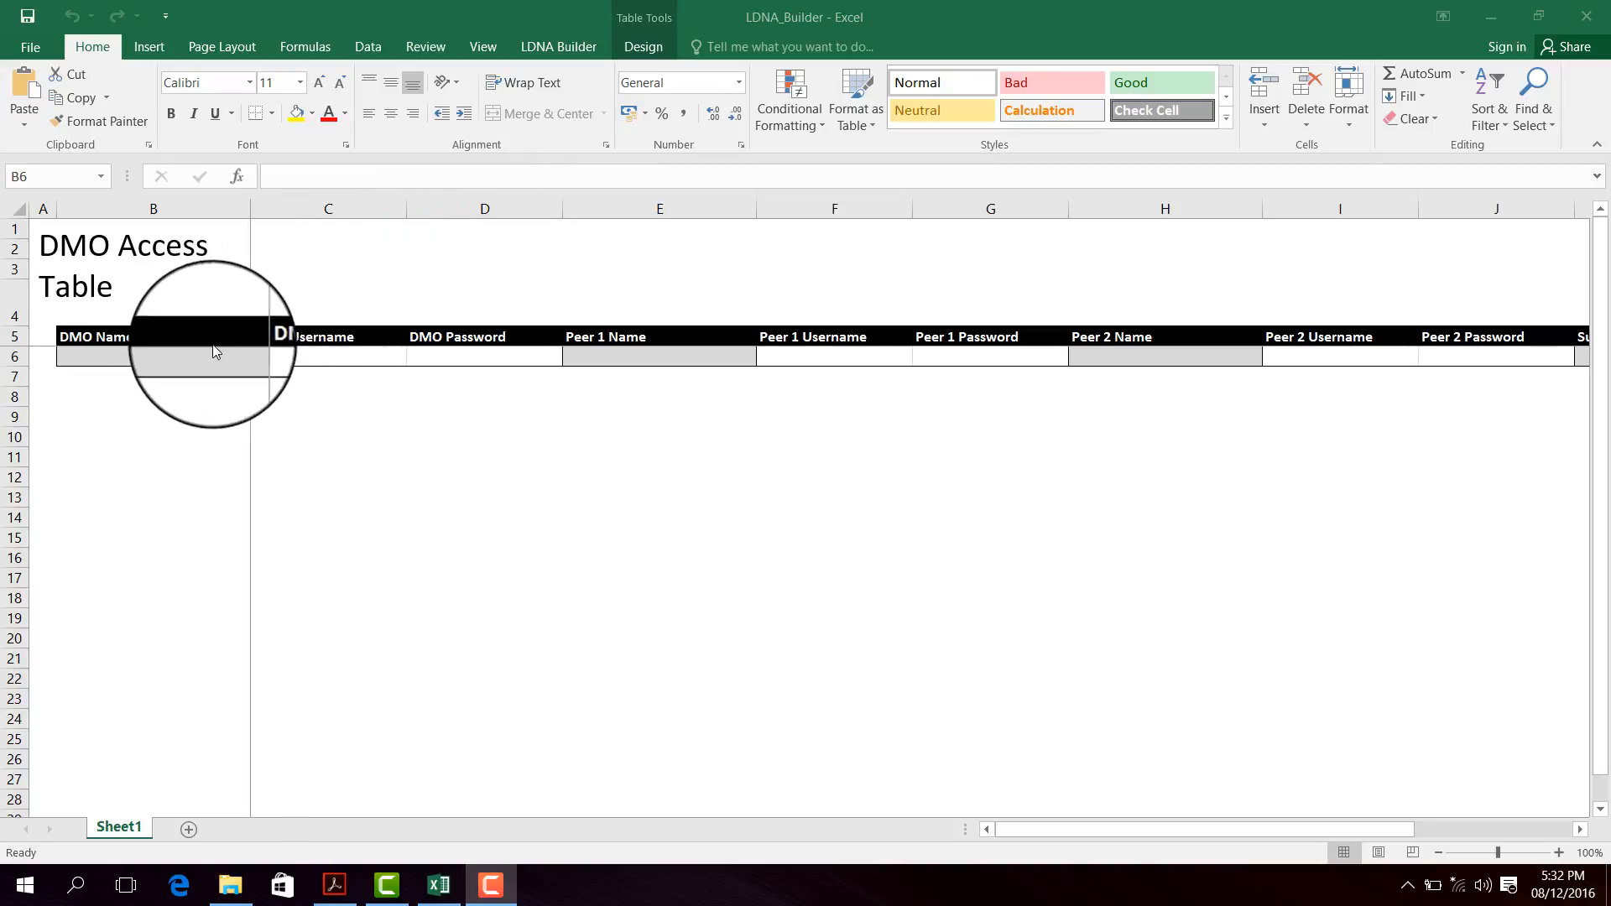
- Enter the DMO's full name, username and password into cells B6, C6 and D6
left_click(187, 356)
double_click(178, 362)
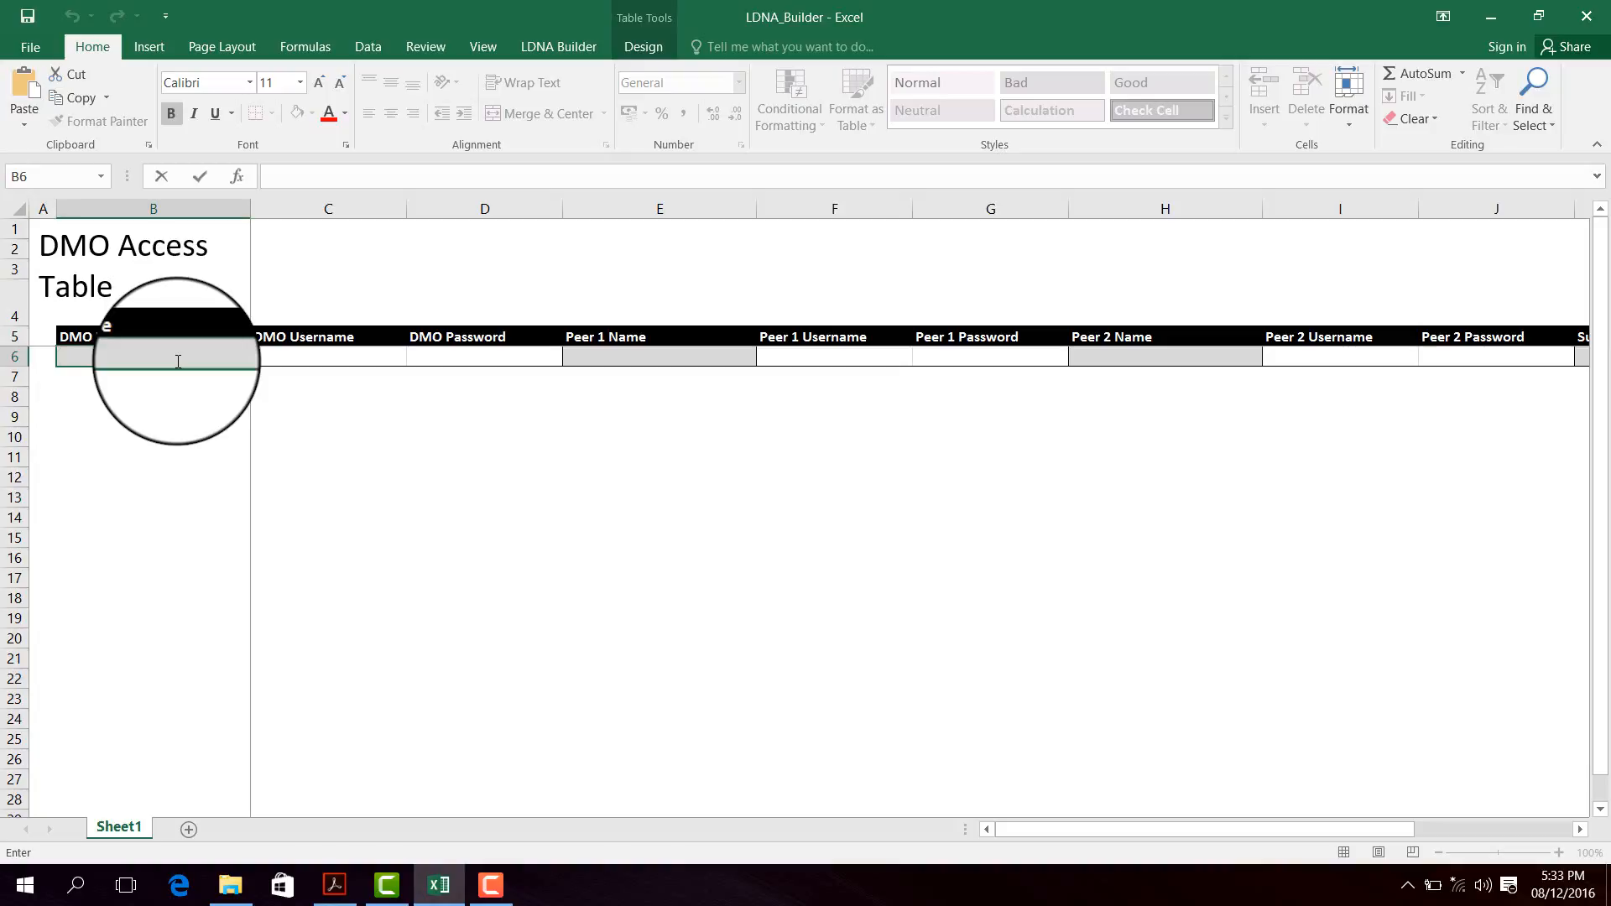
key("BackSpace")
key("Tab")
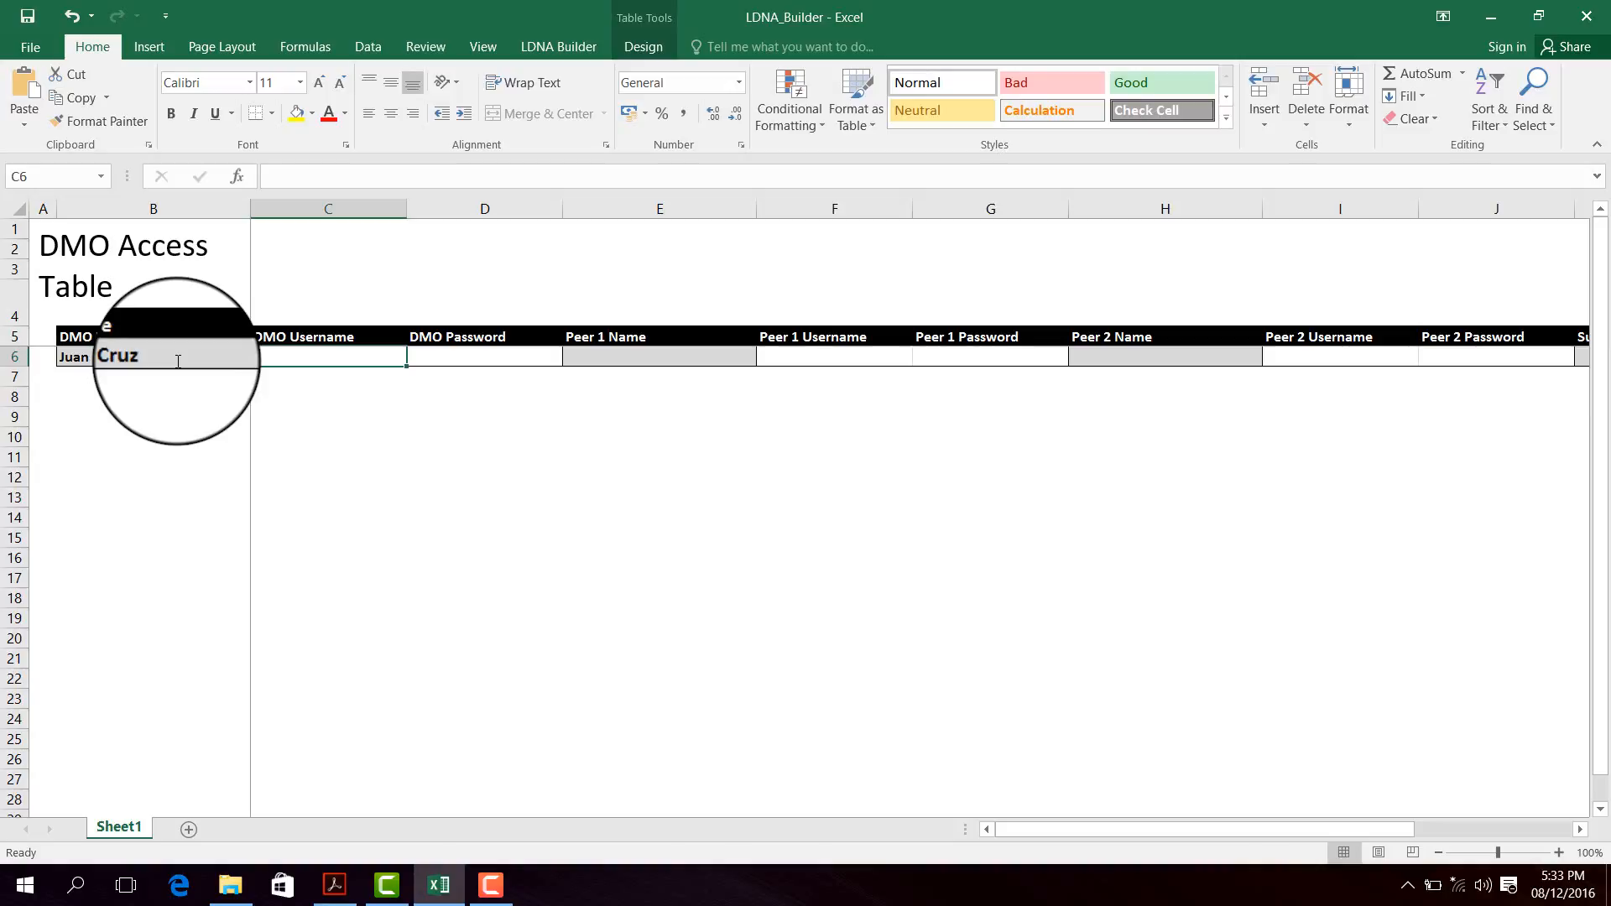
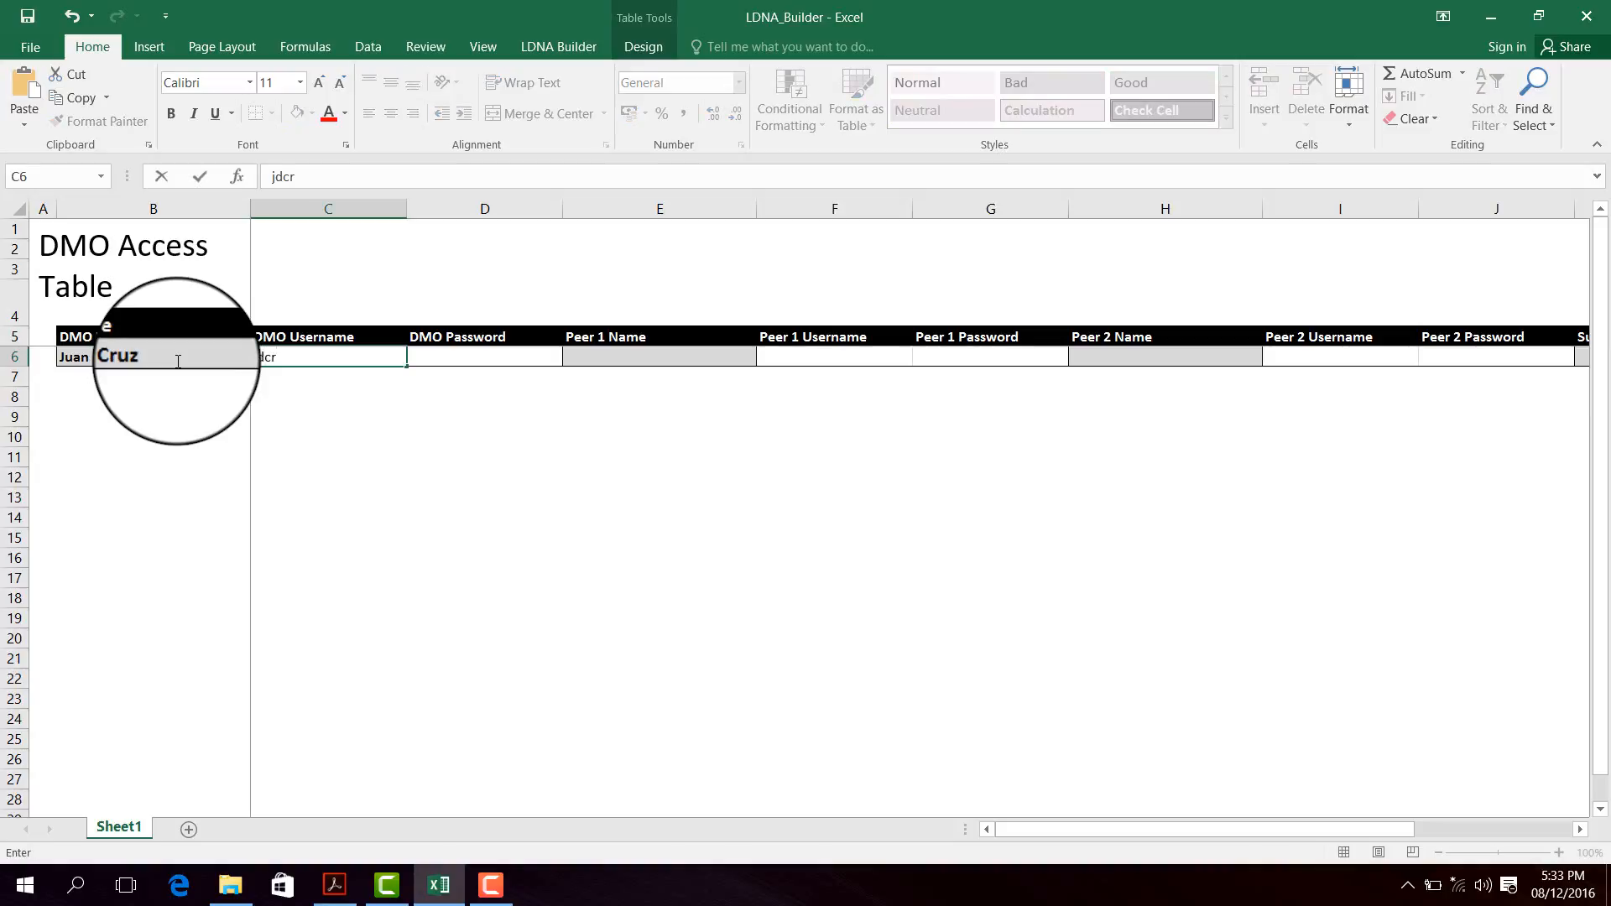
key("Tab")
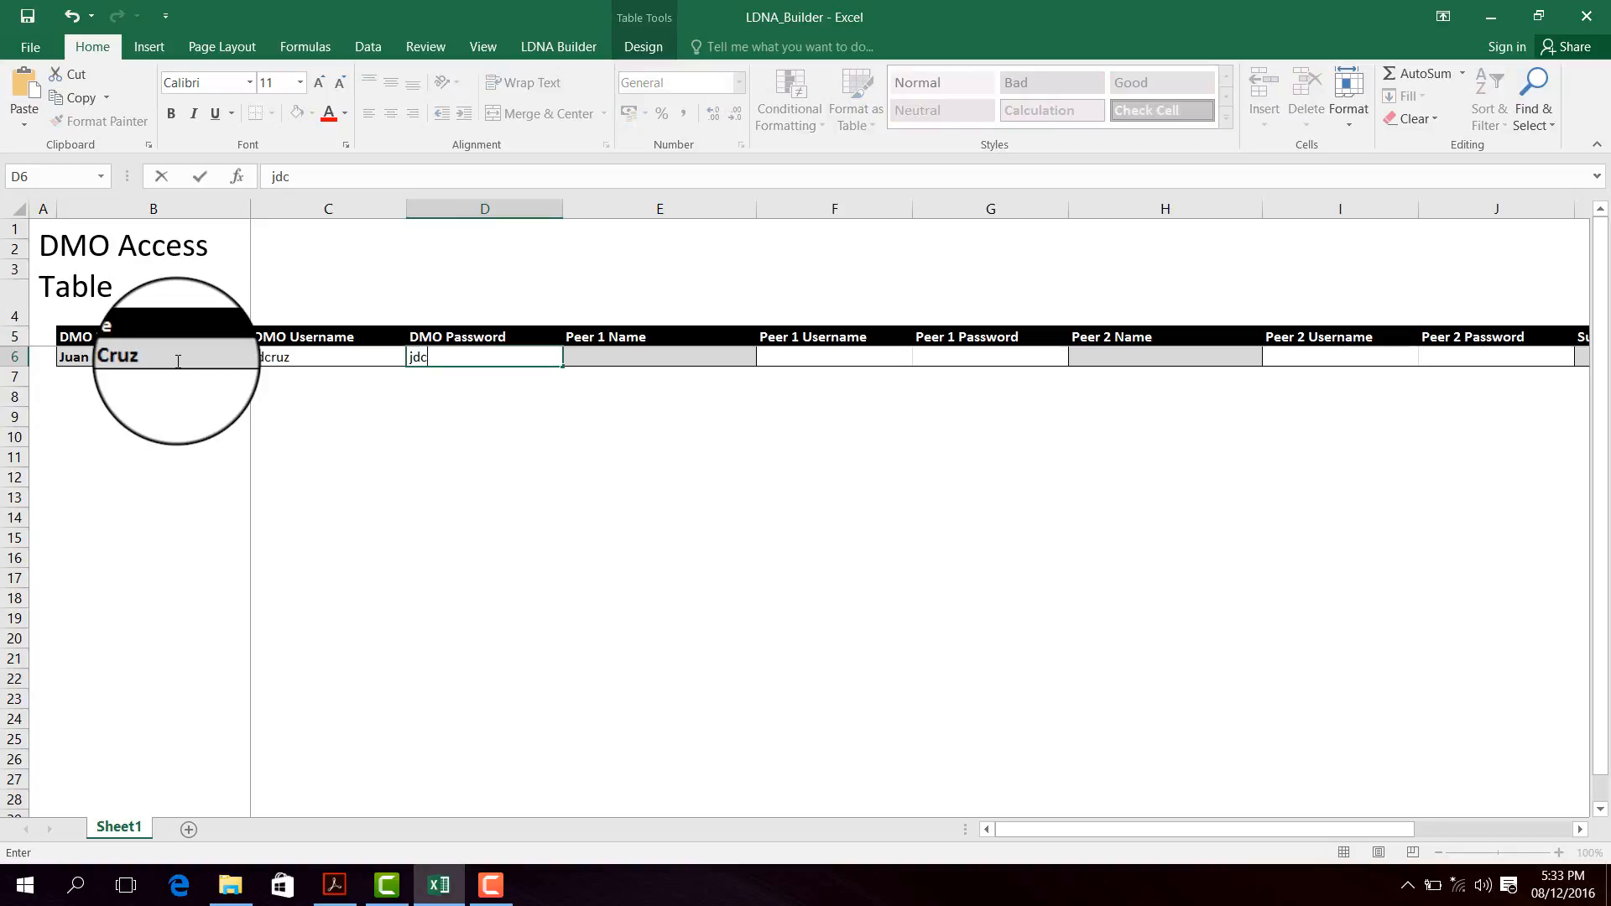
key("Tab")
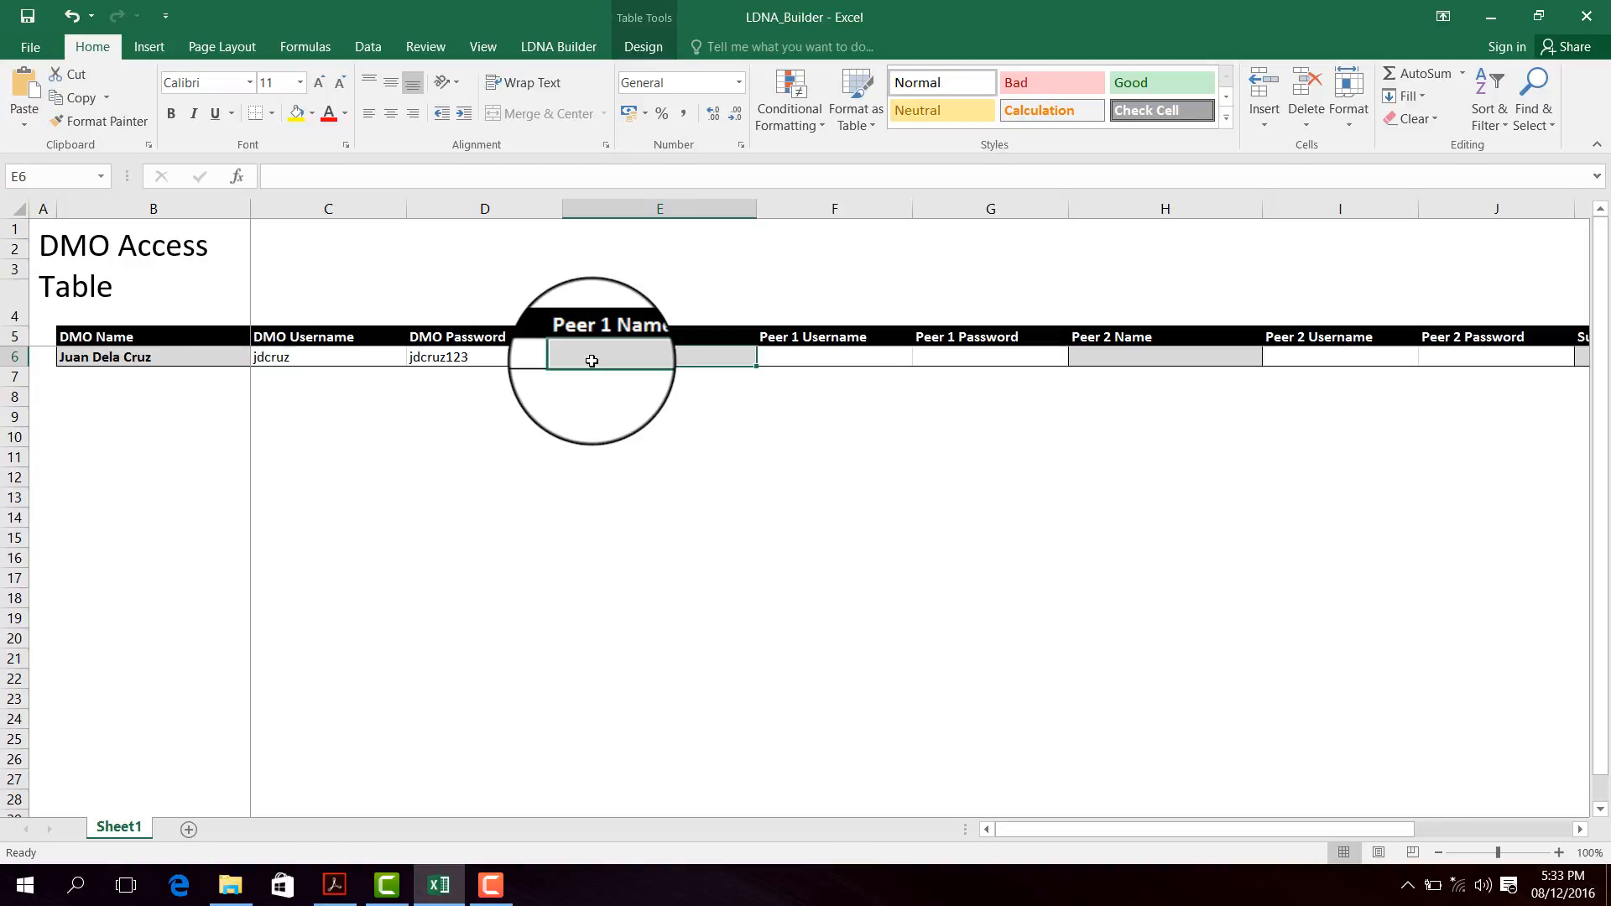
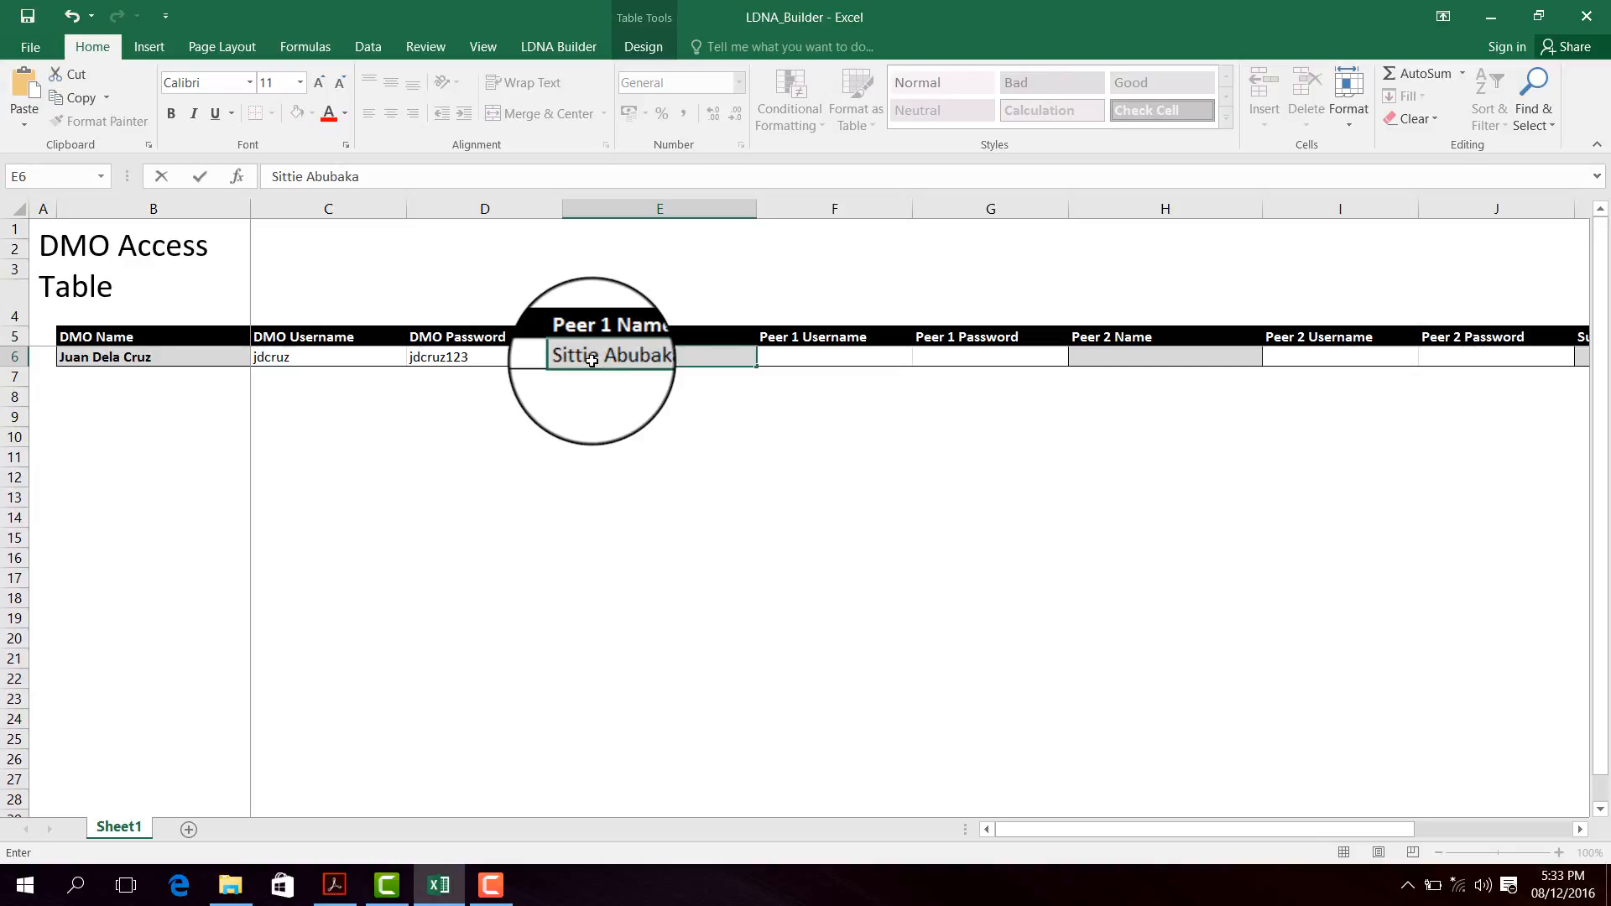
- Enter Peer 1's name, username and password into E6, F6 and G6, fixing typos
key("Tab")
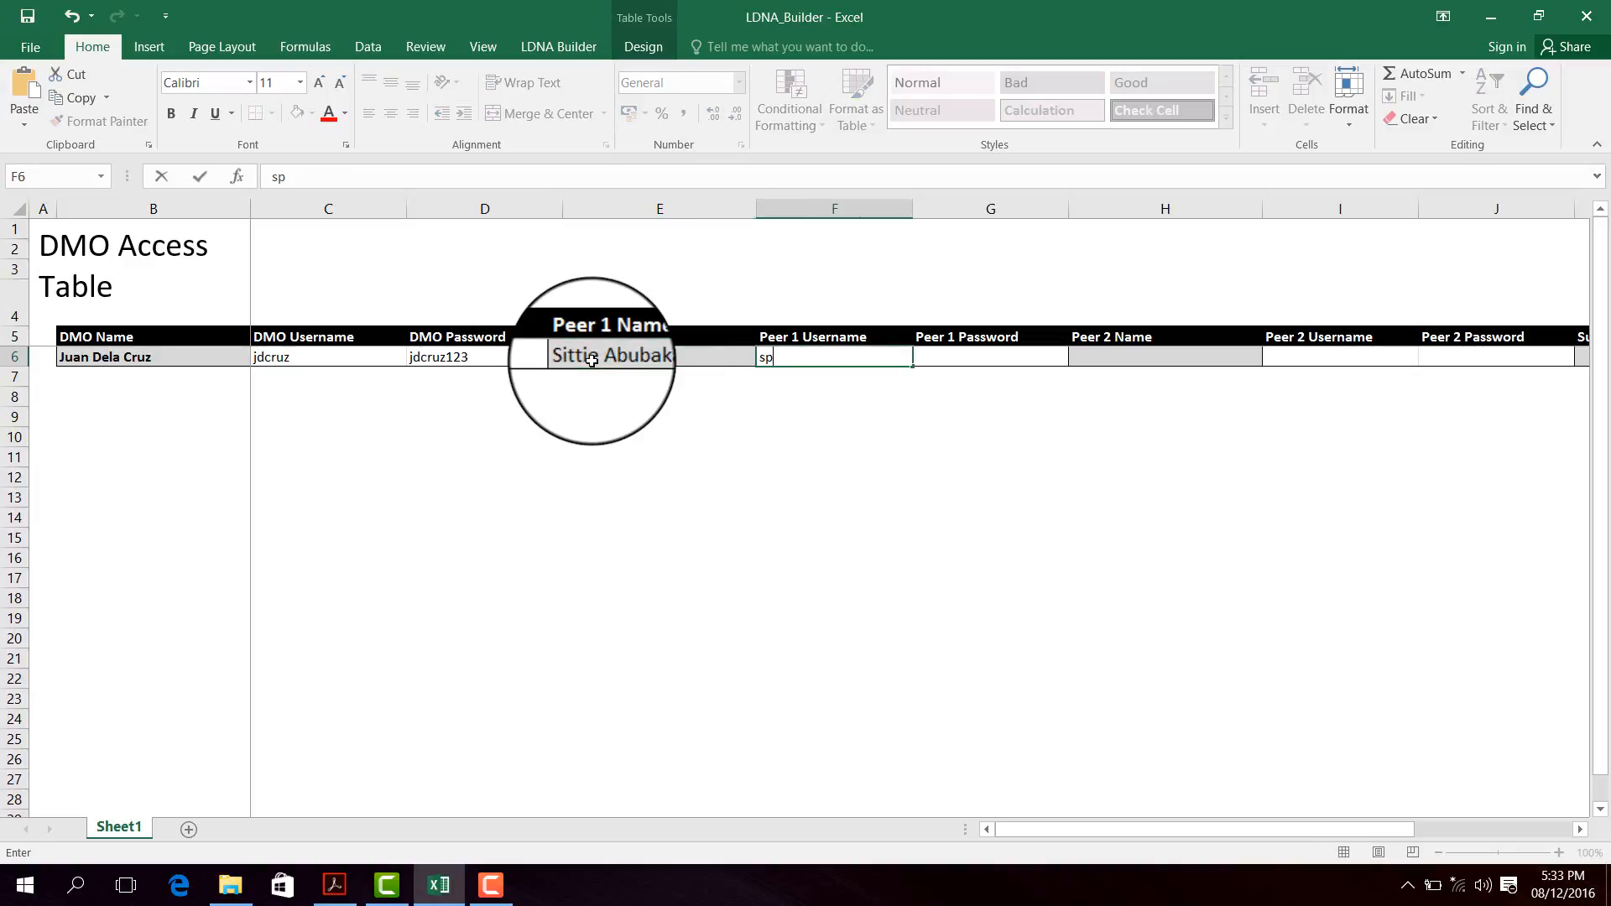
key("Tab")
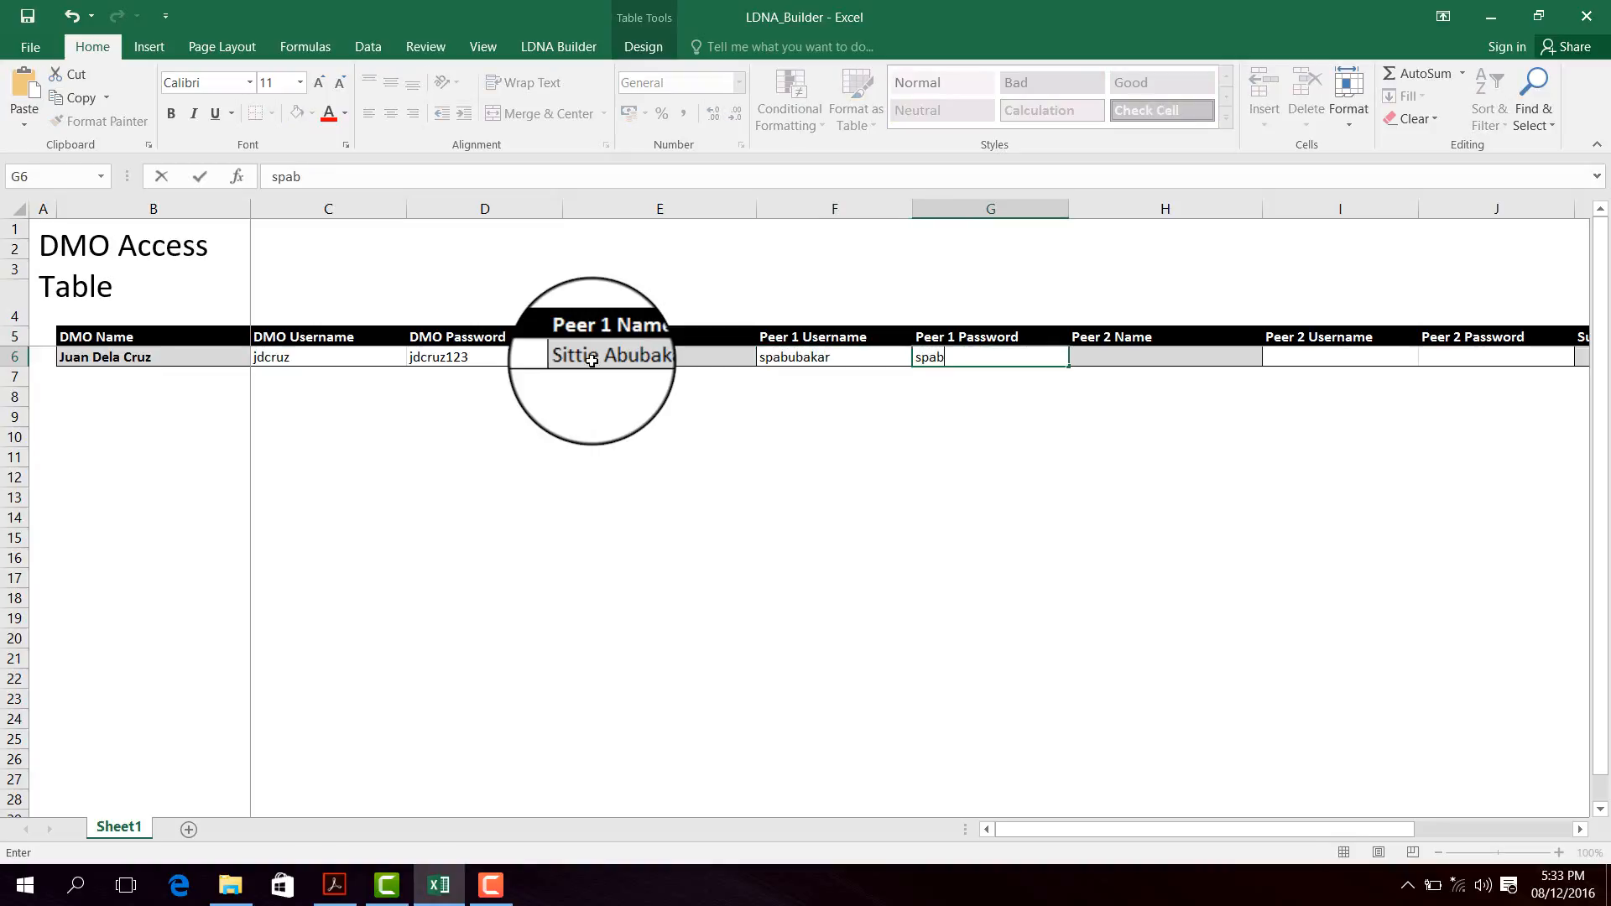
key("Tab")
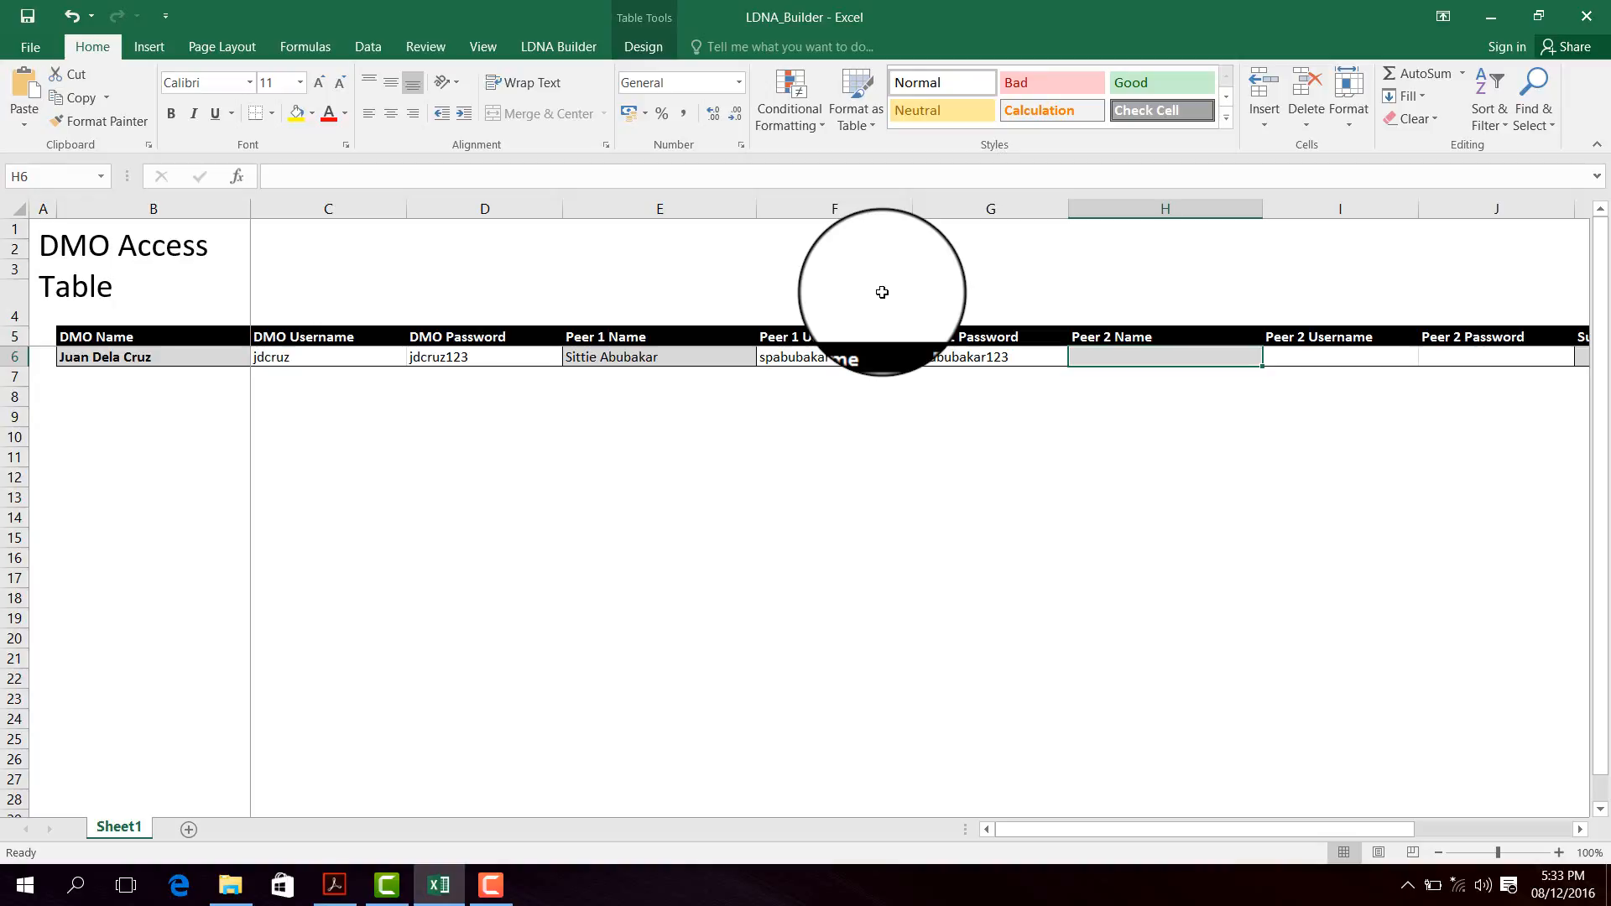
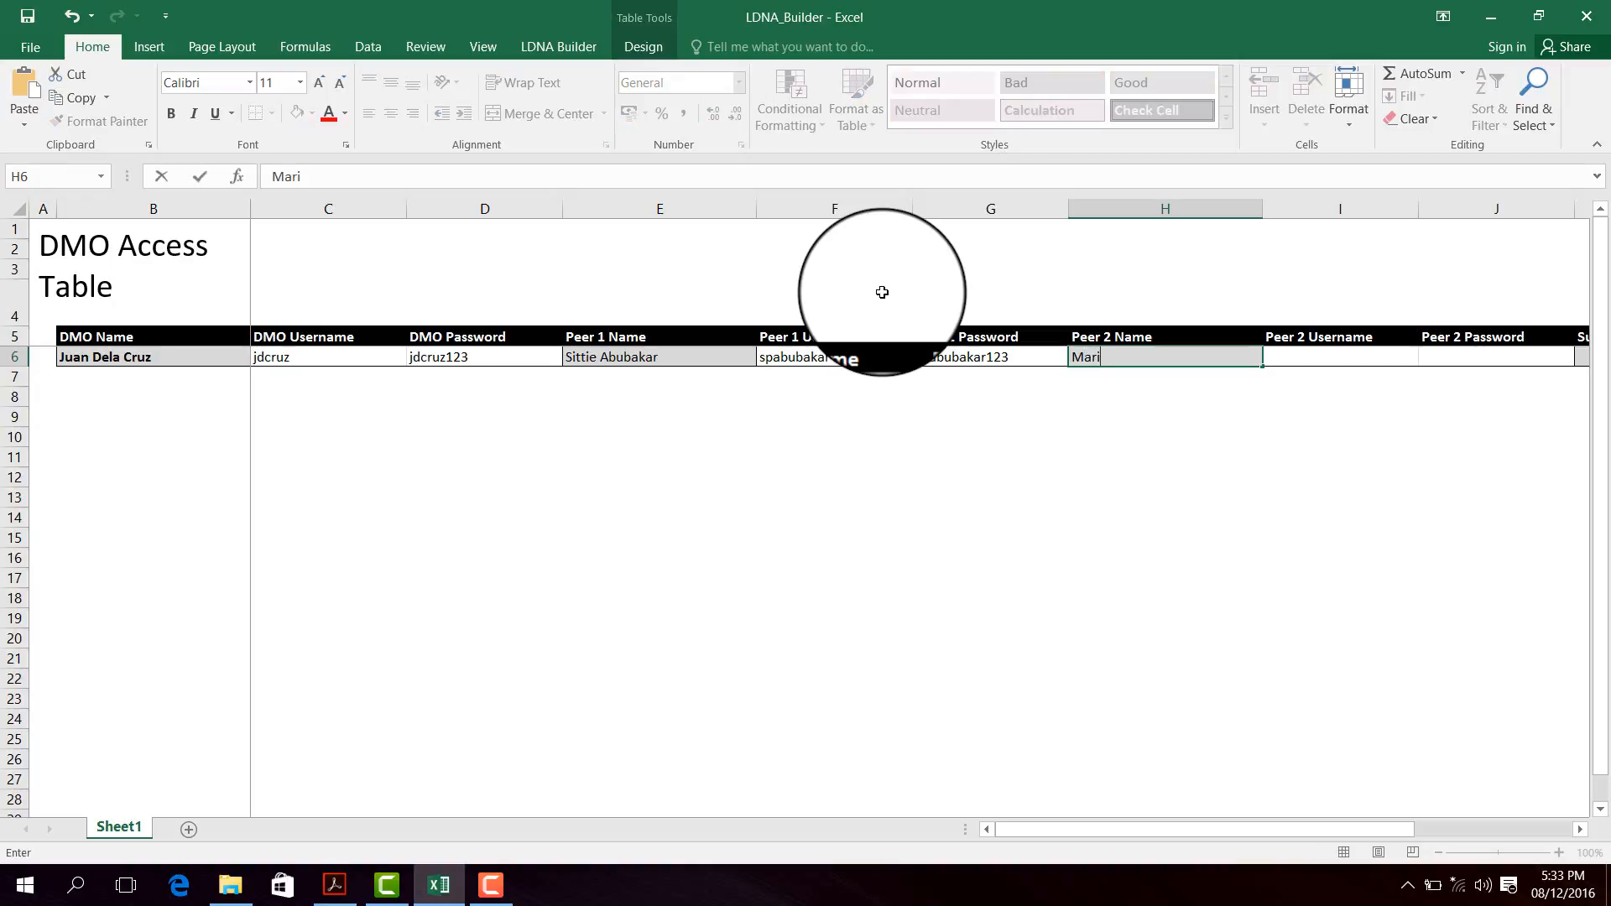
- Enter Peer 2's name, username and password into H6, I6 and J6
key("Tab")
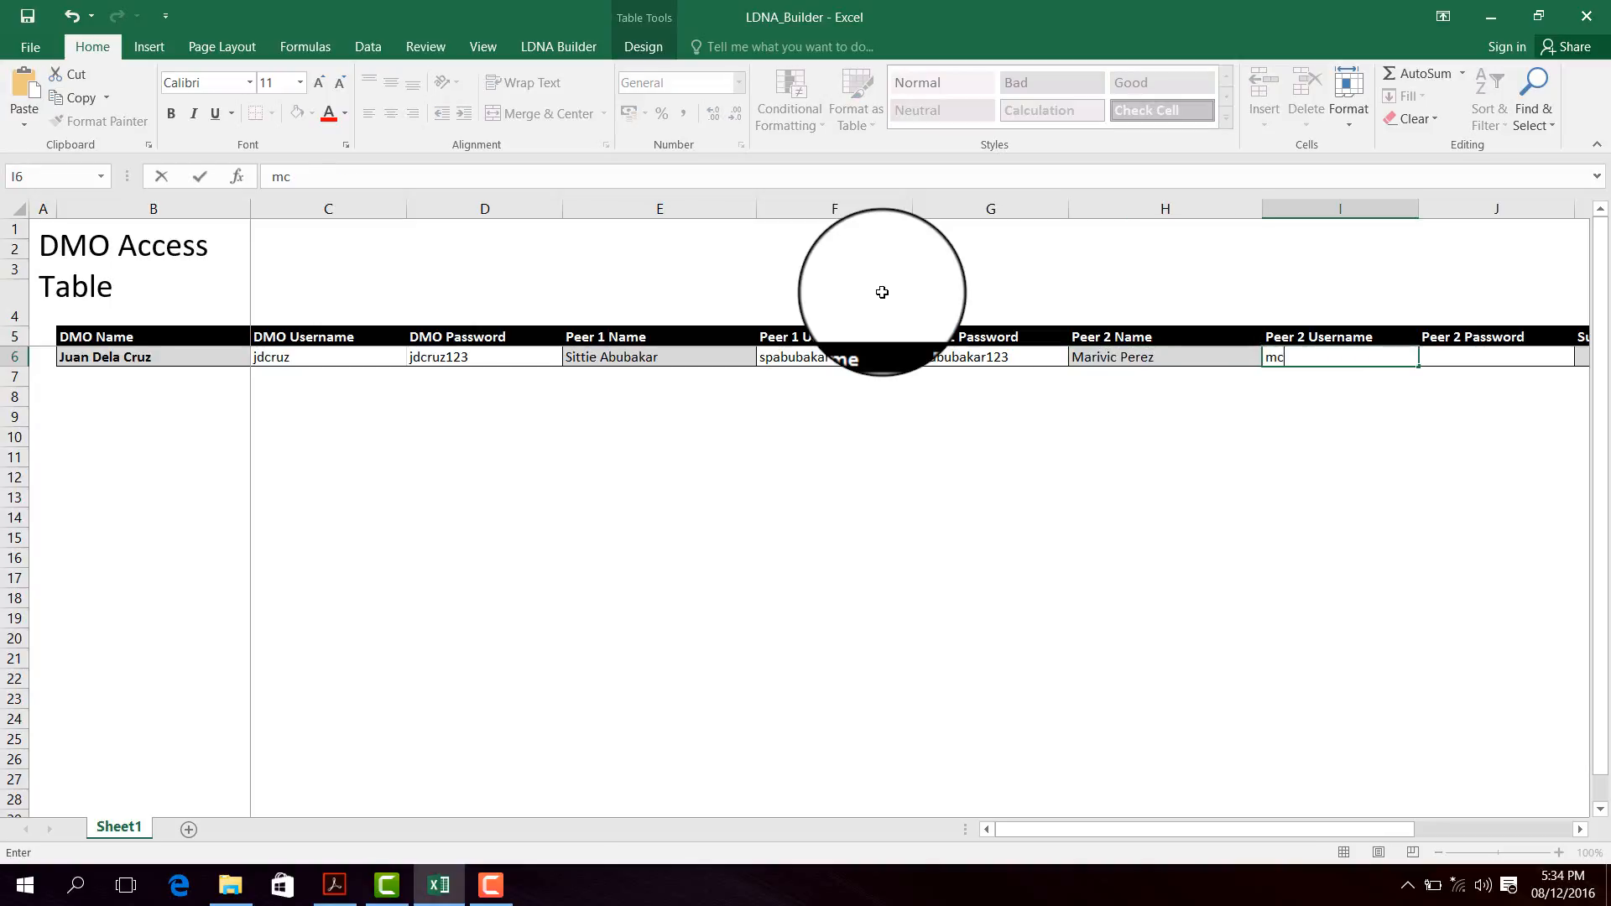
key("Tab")
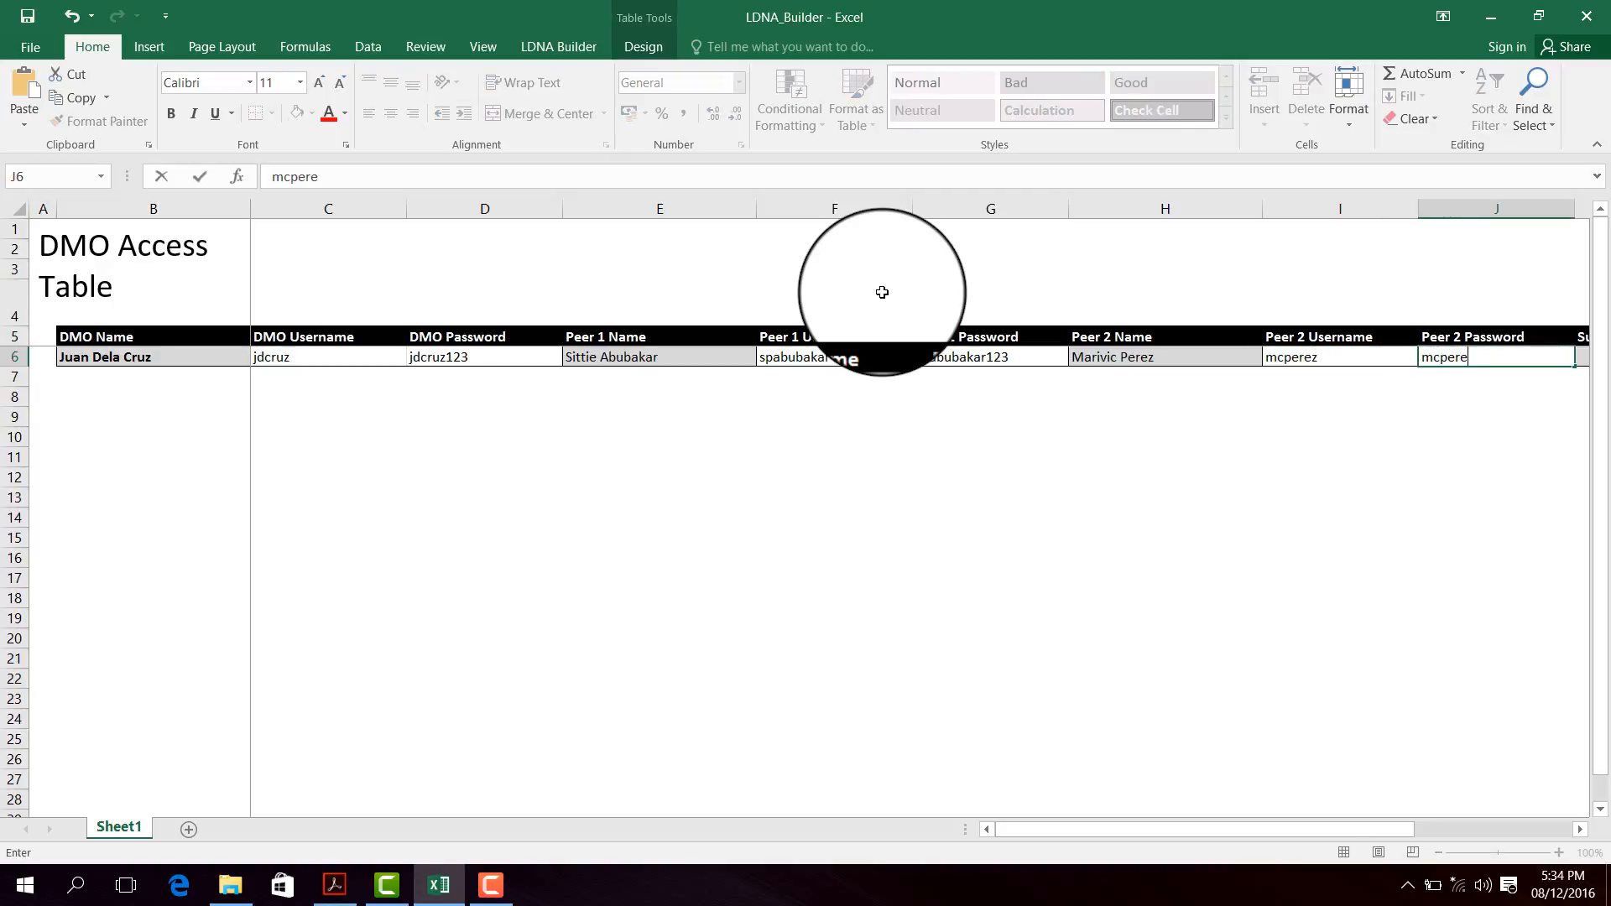
key("Tab")
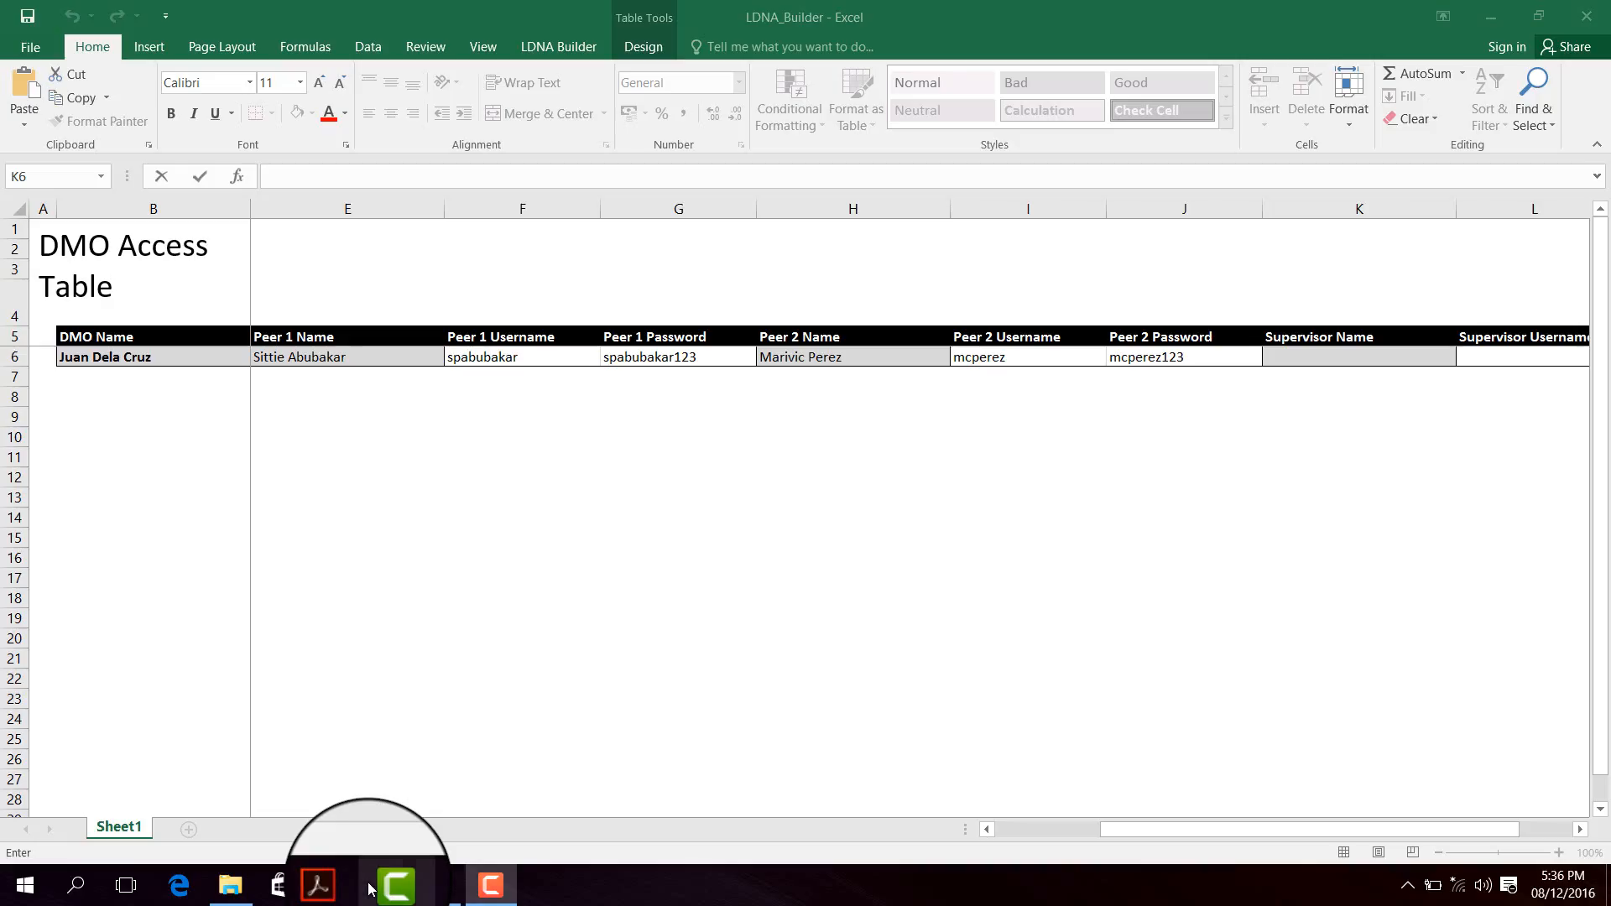
- Enter the supervisor's name in K6 and username in L6
mouse_move(398, 892)
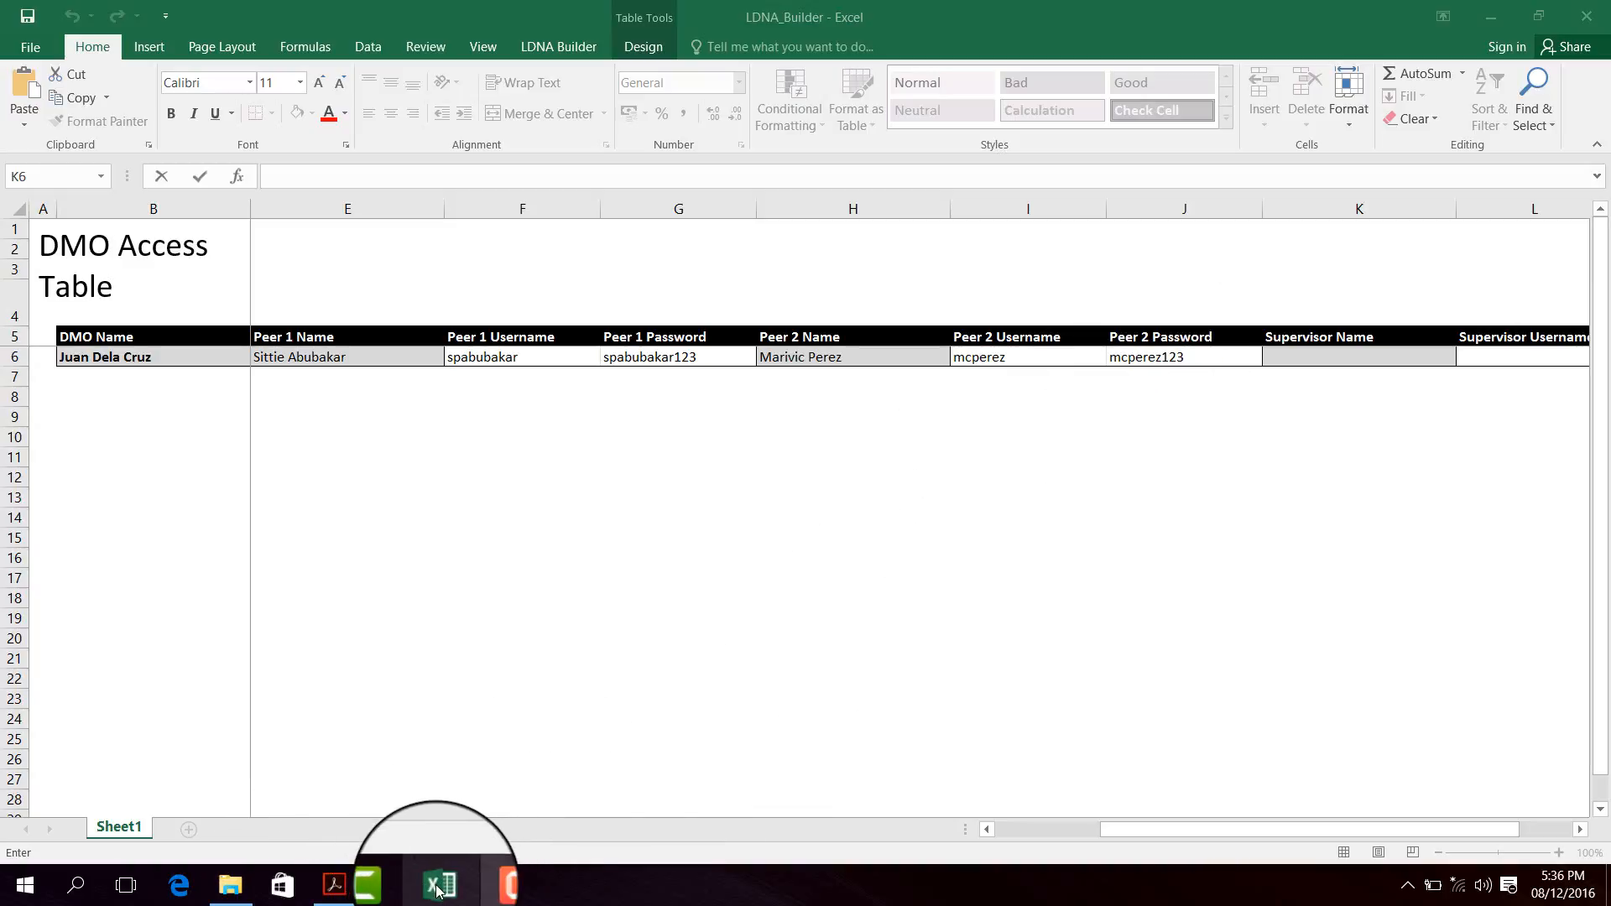
left_click(1313, 360)
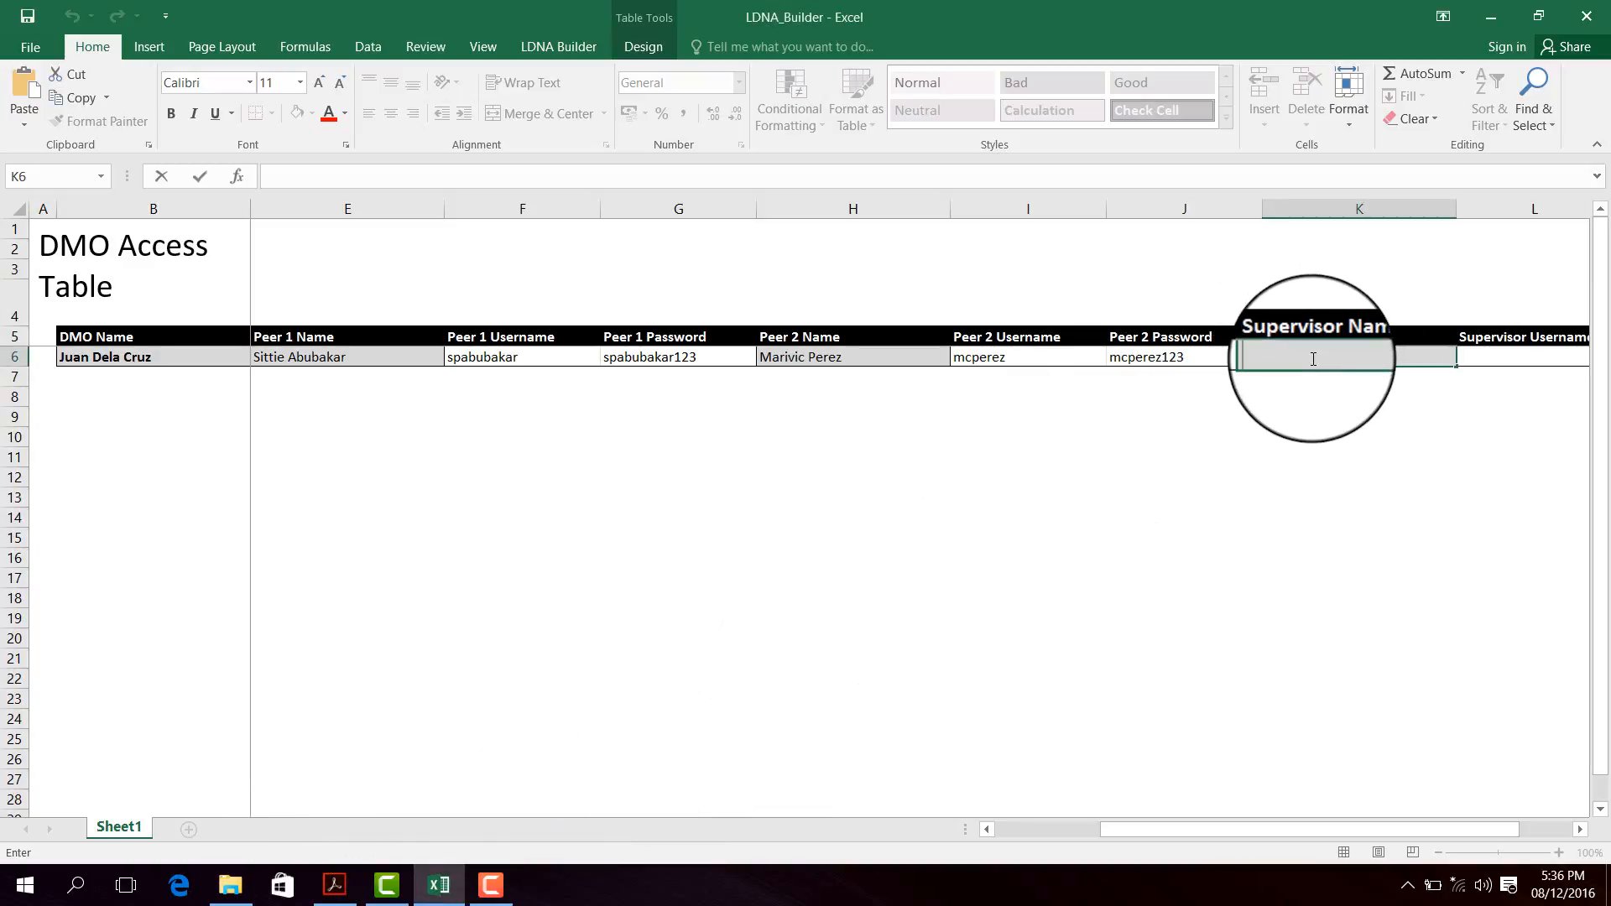
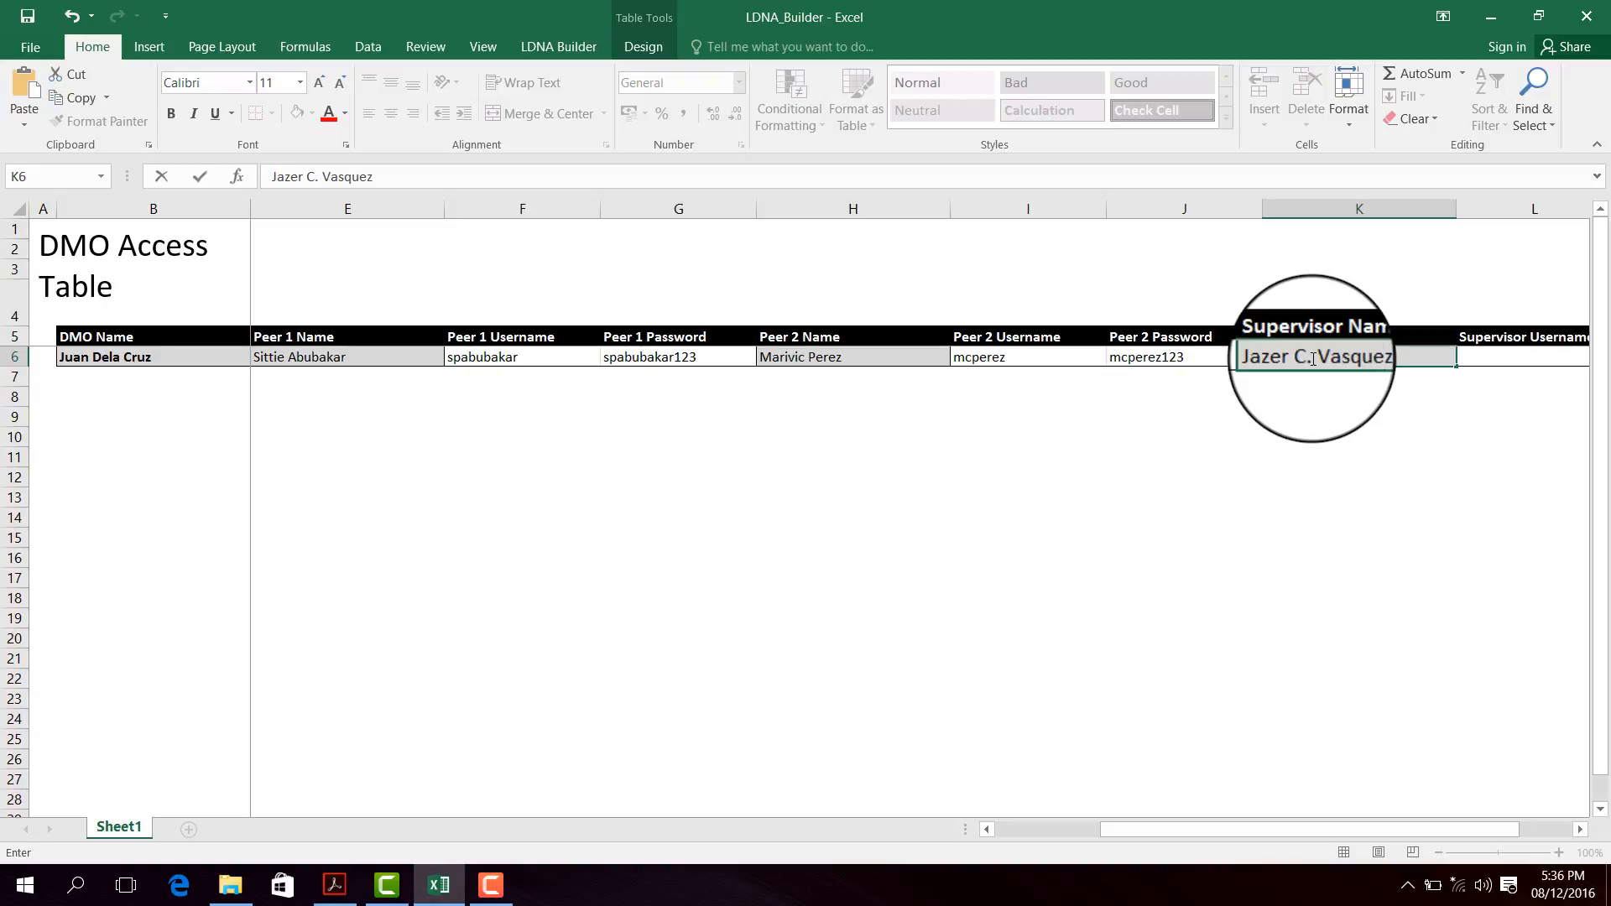
key("Tab")
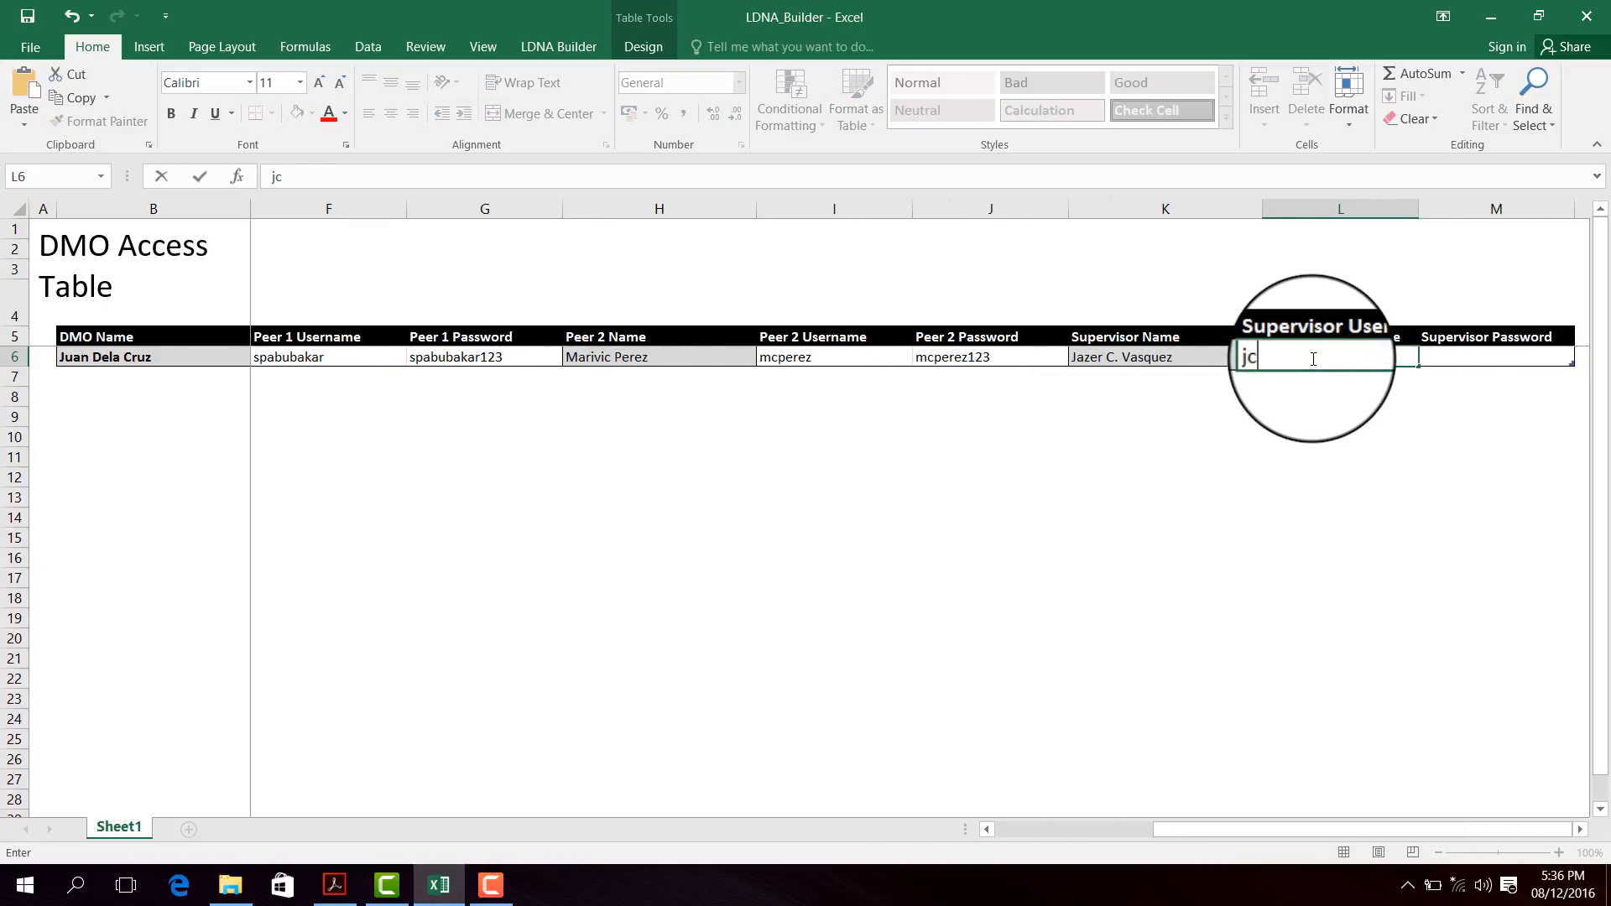
key("Tab")
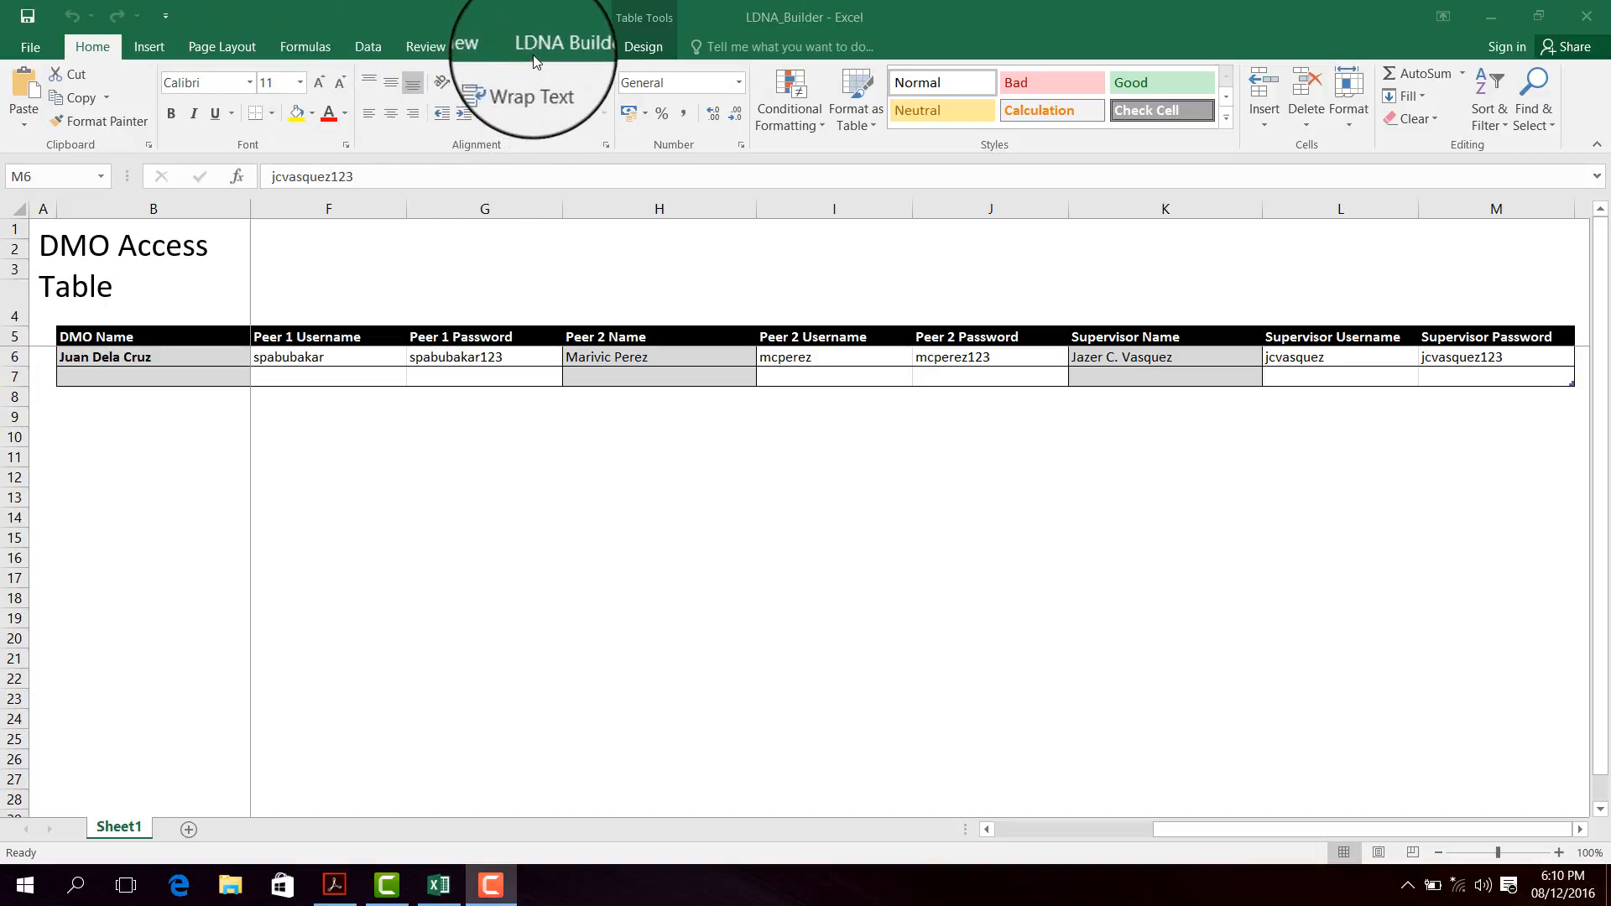
- Start Replicate LDNA from the LDNA Builder tab and select the LDNA workbook as source
left_click(554, 20)
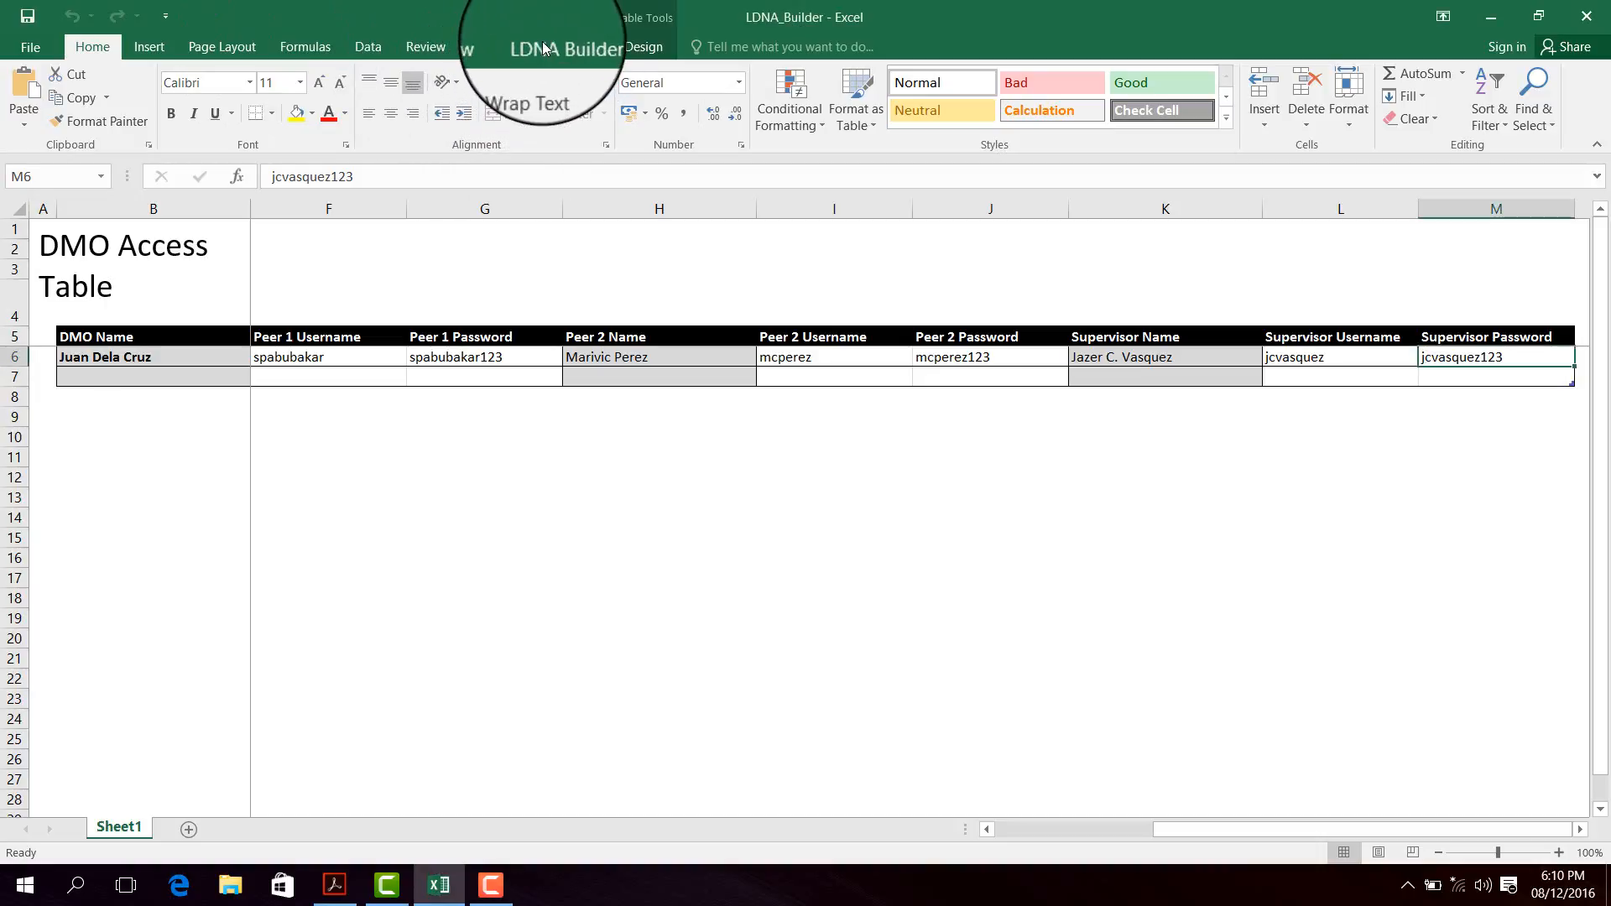
left_click(542, 47)
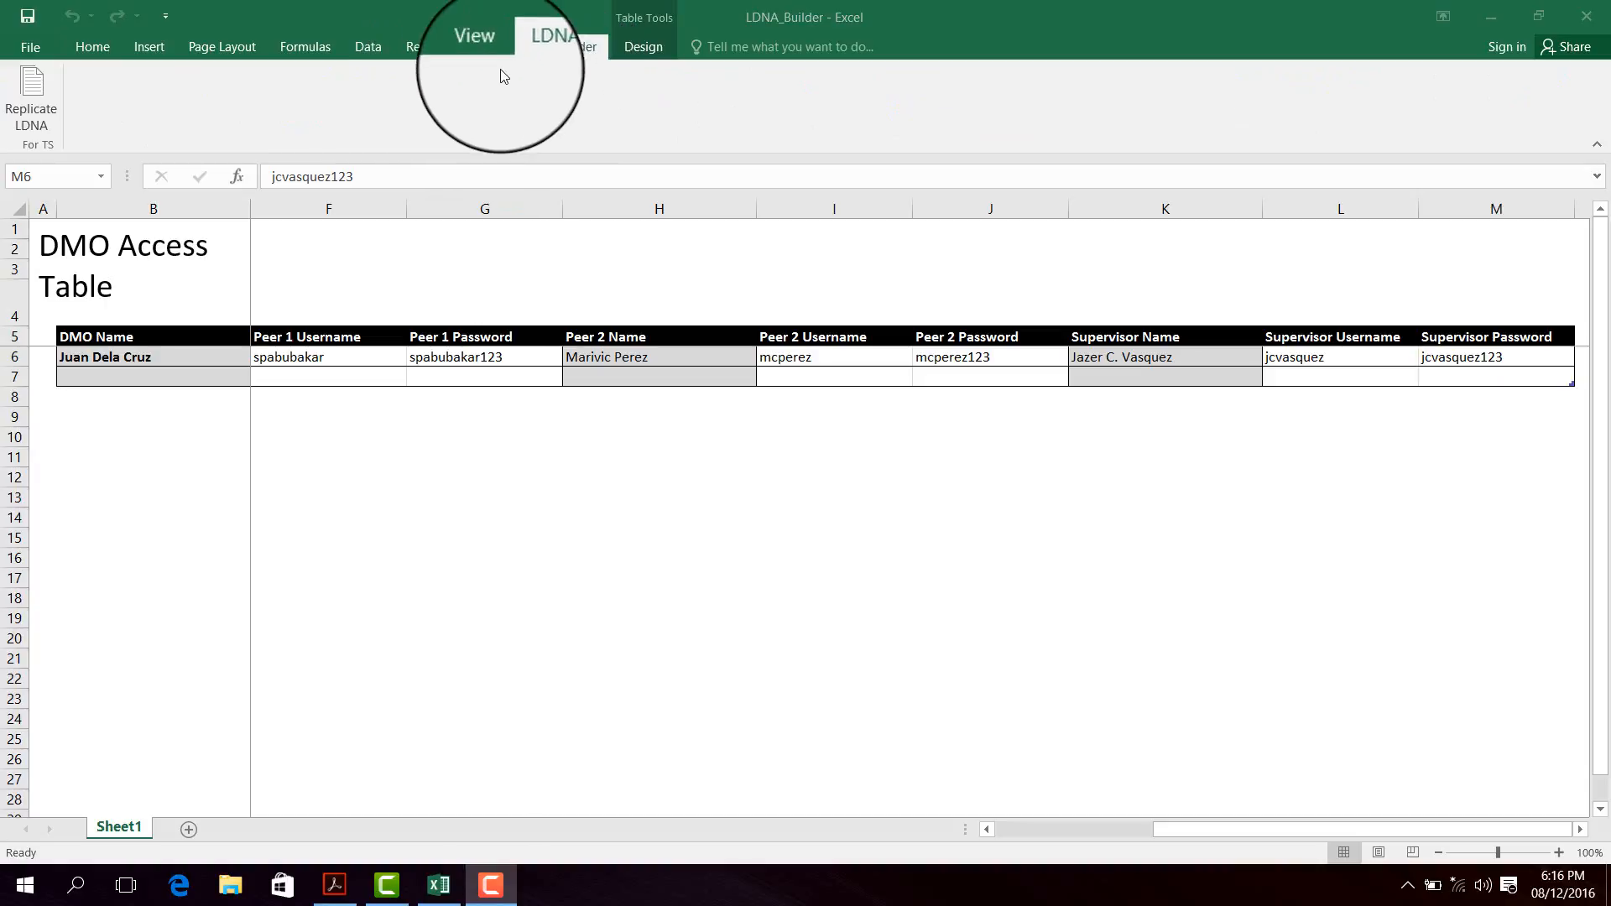
left_click(39, 100)
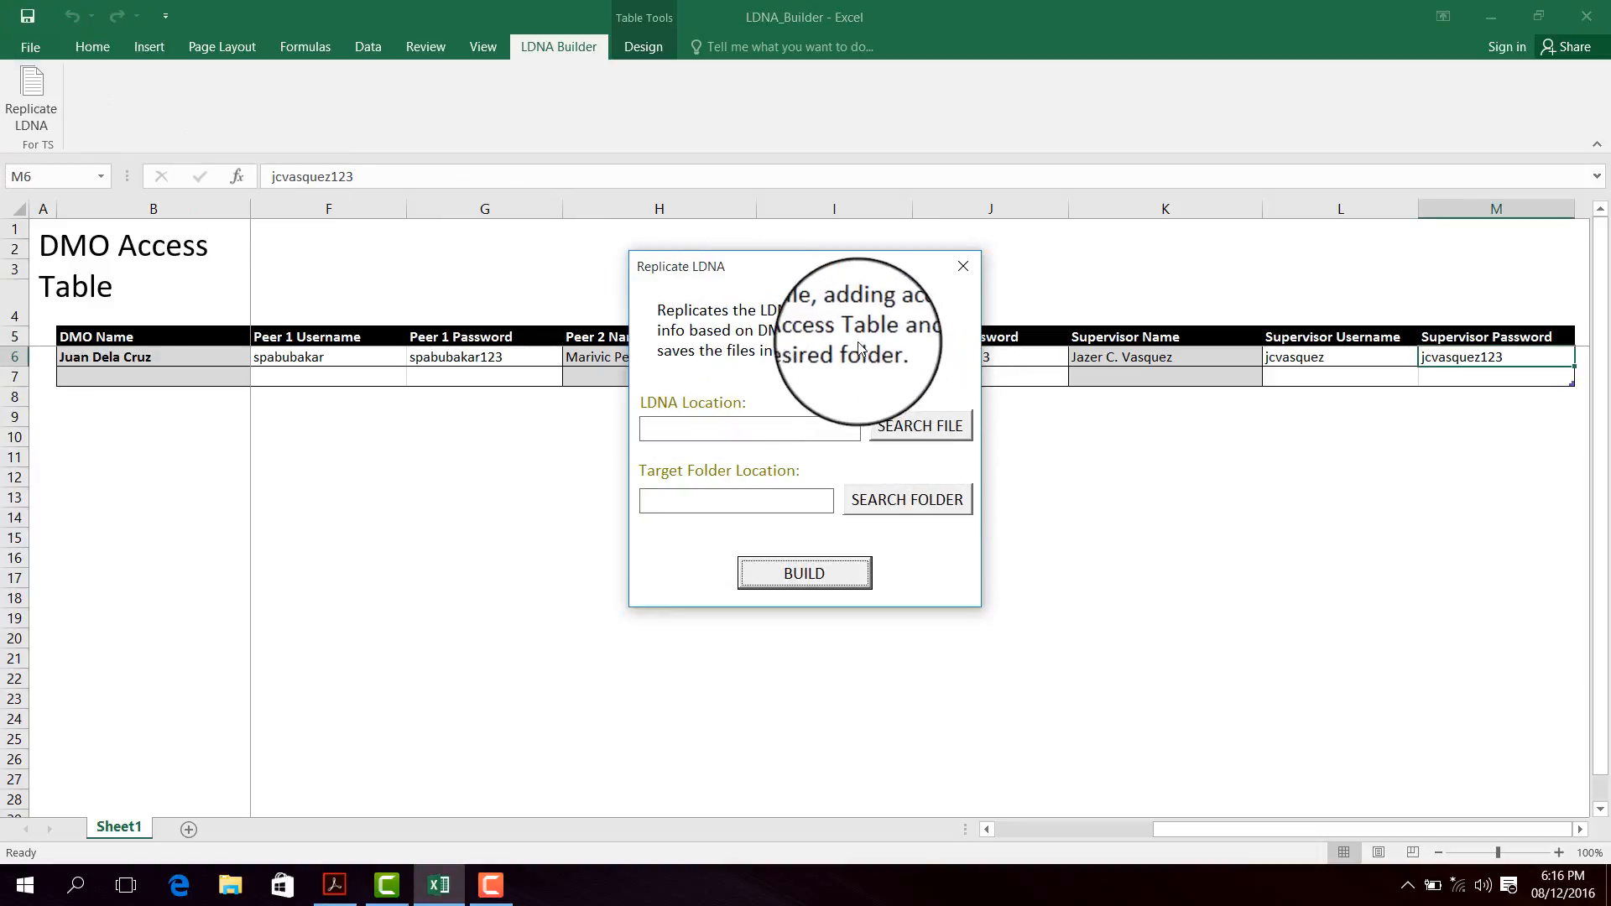
left_click(932, 424)
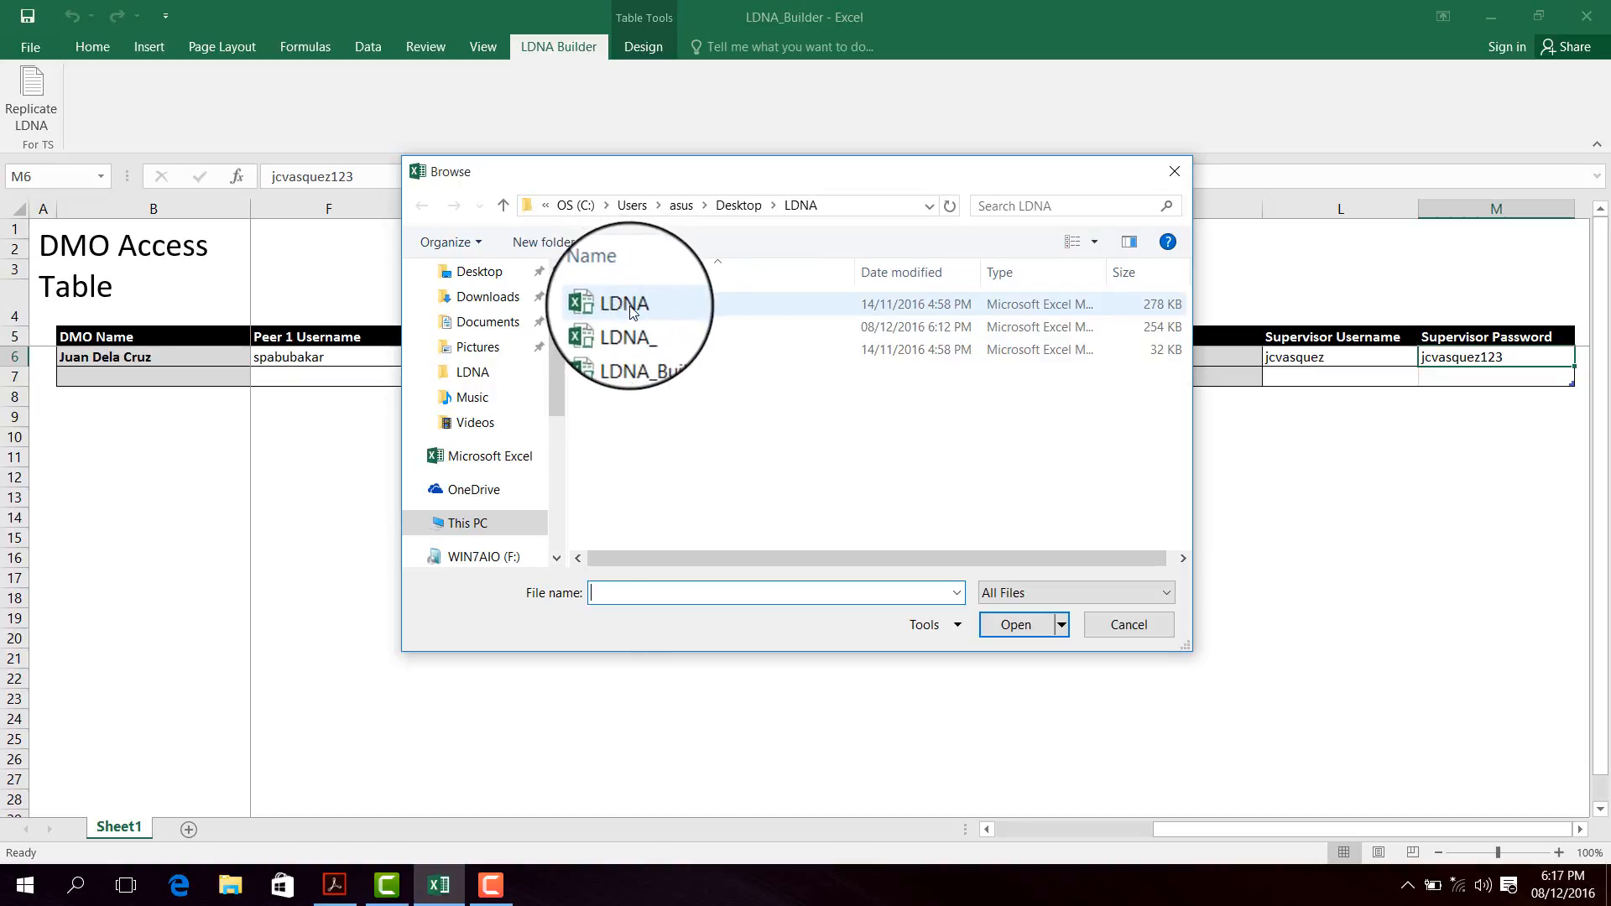
double_click(631, 306)
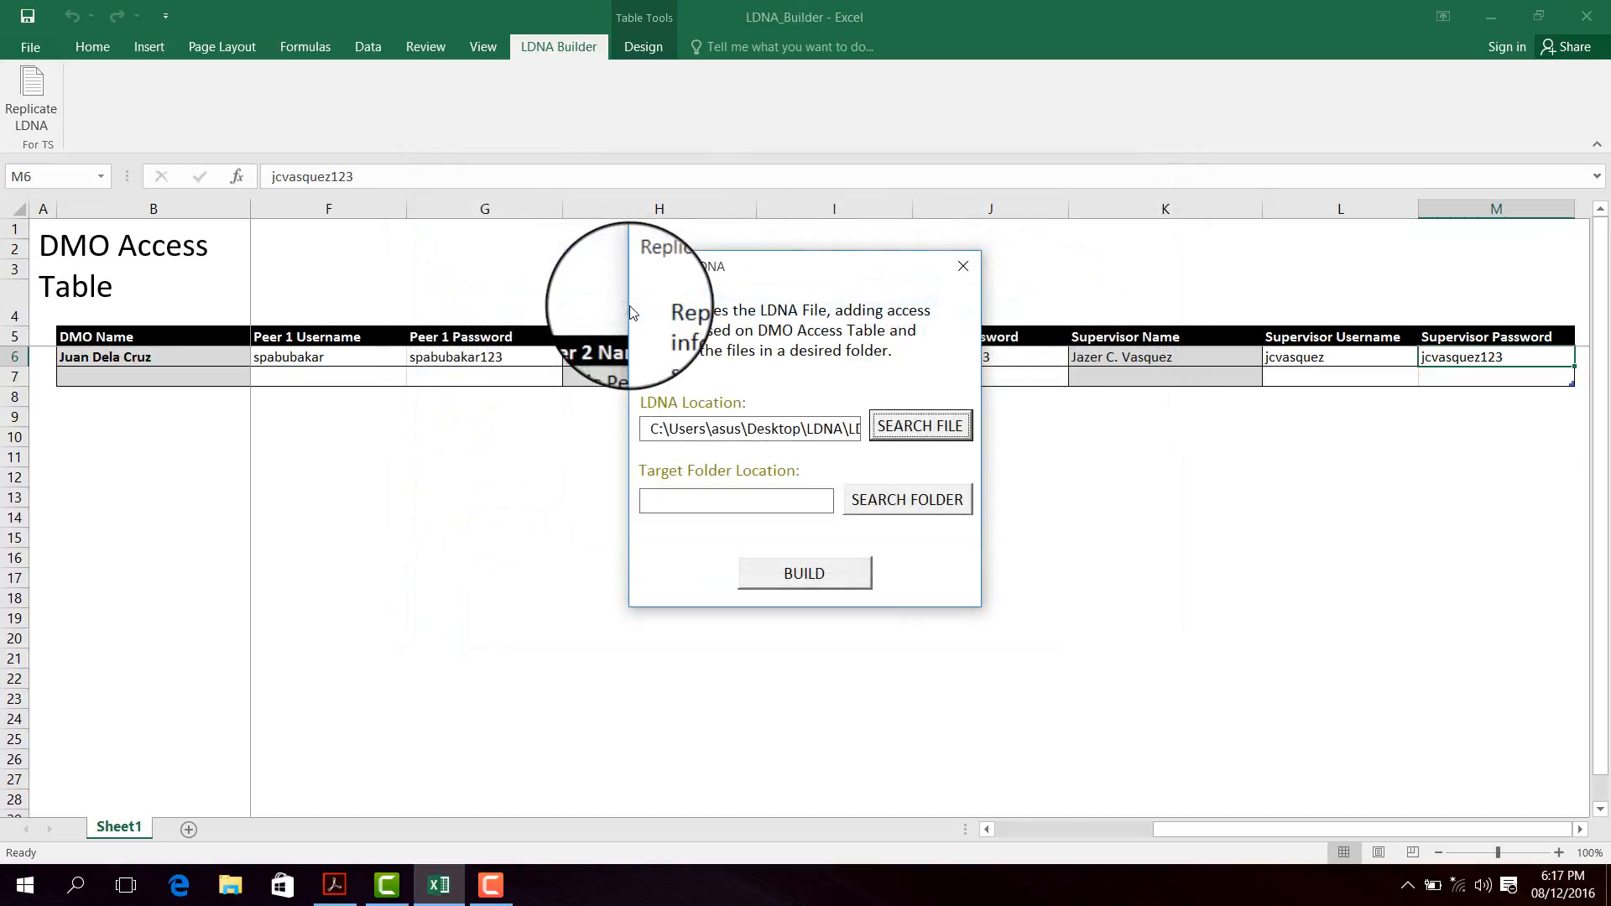
- Set the LDNA folder as the target and build the replicated files
left_click(902, 491)
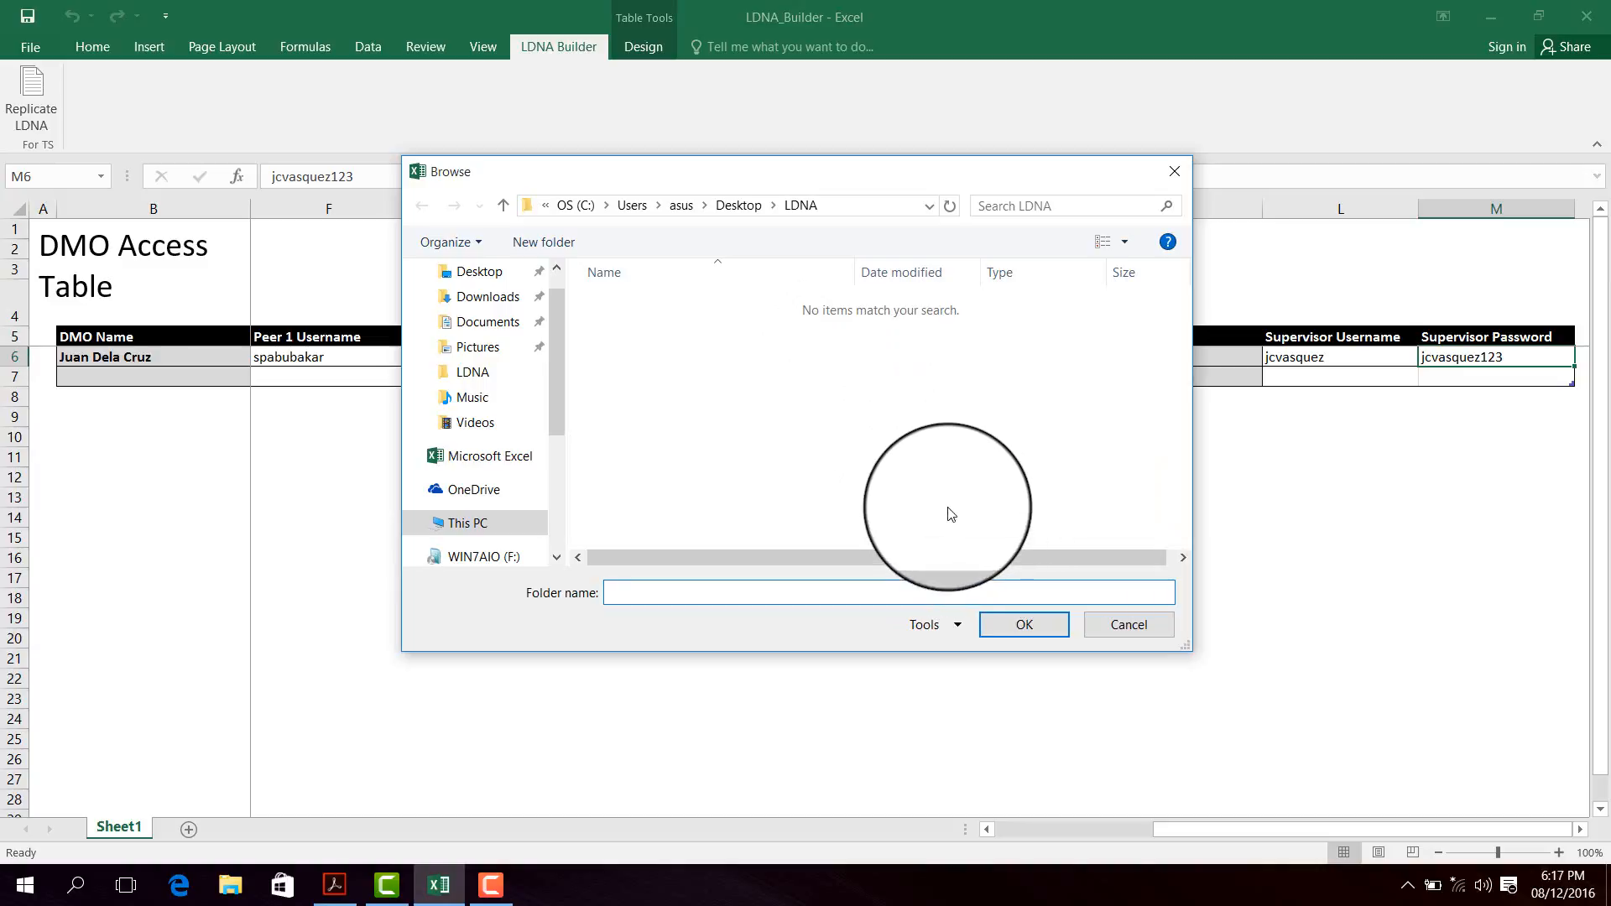
left_click(998, 631)
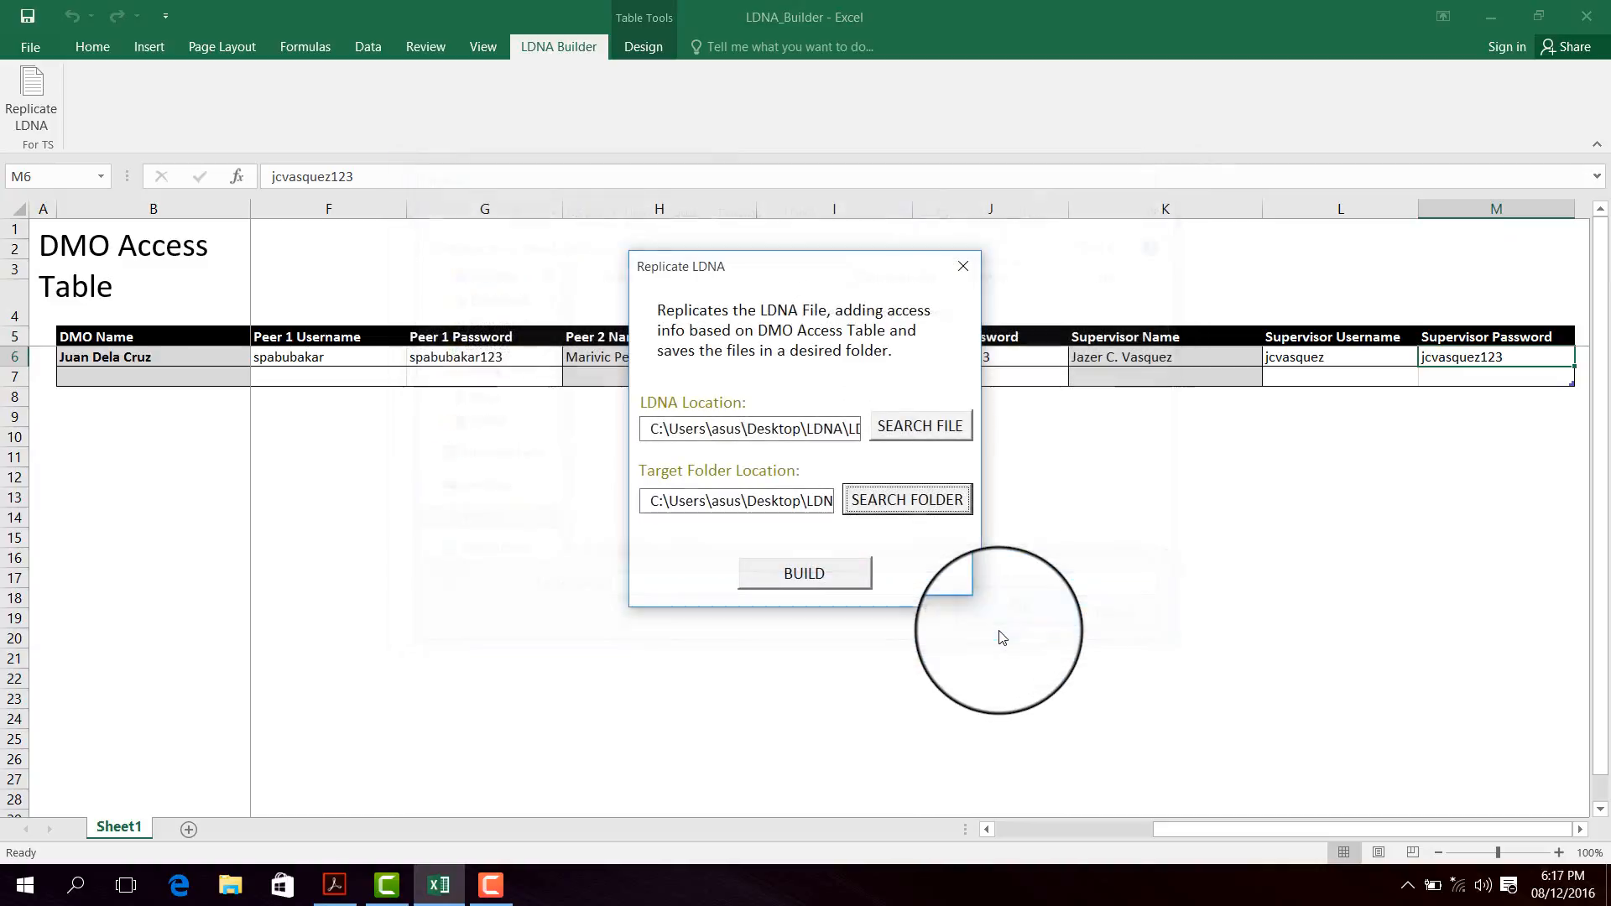
left_click(855, 571)
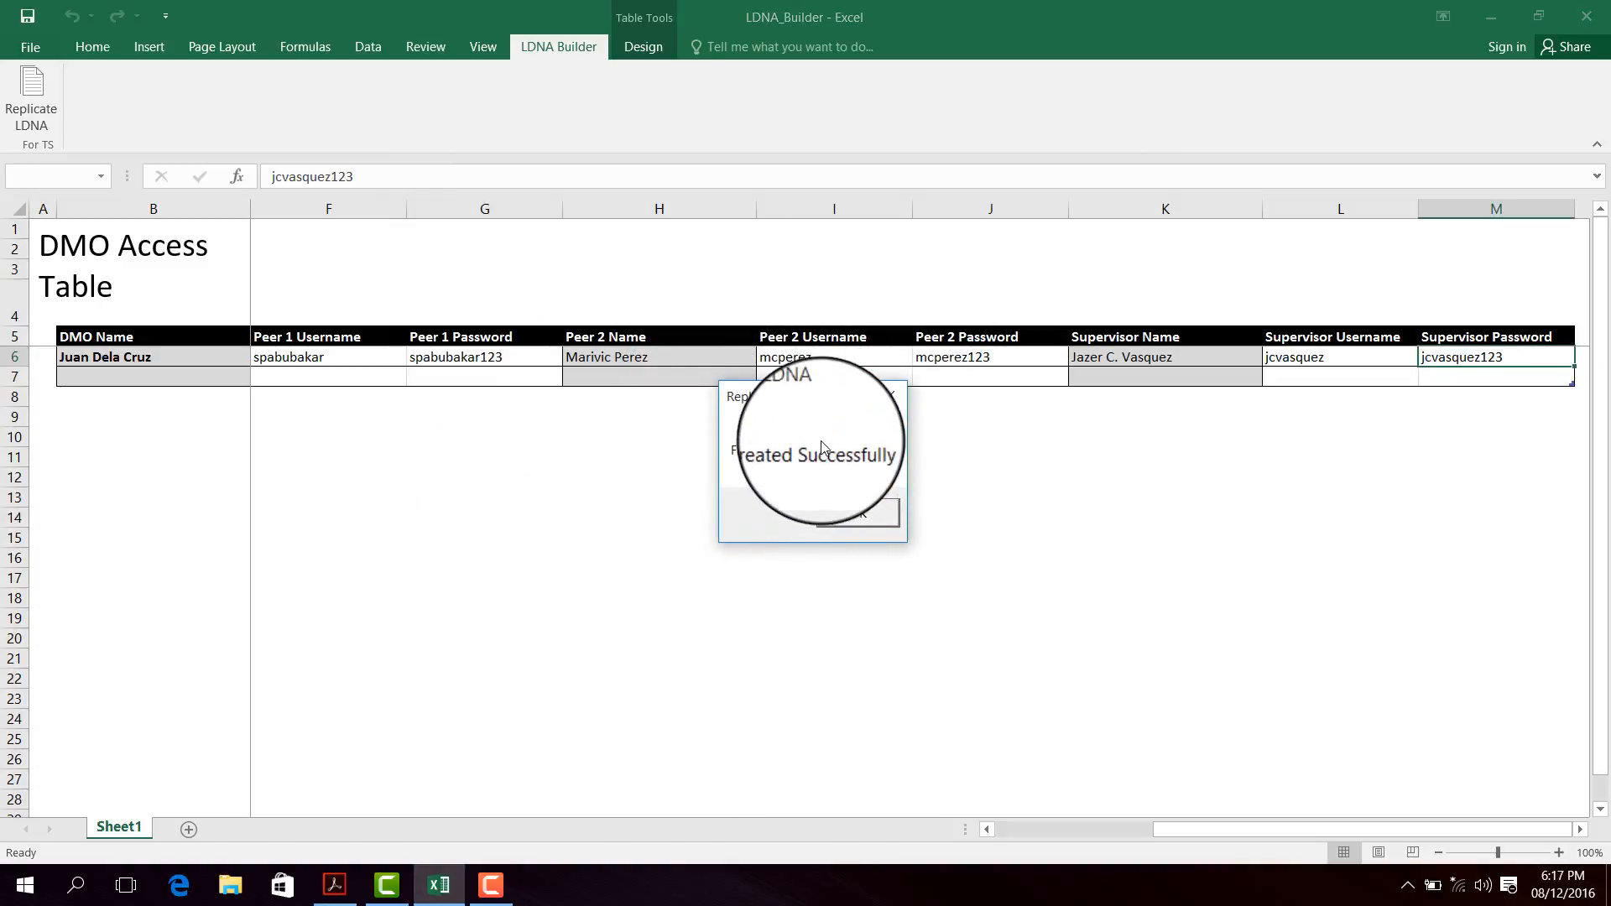
- Dismiss the success message and open the new DMO-named LDNA workbook from the LDNA folder
left_click(854, 512)
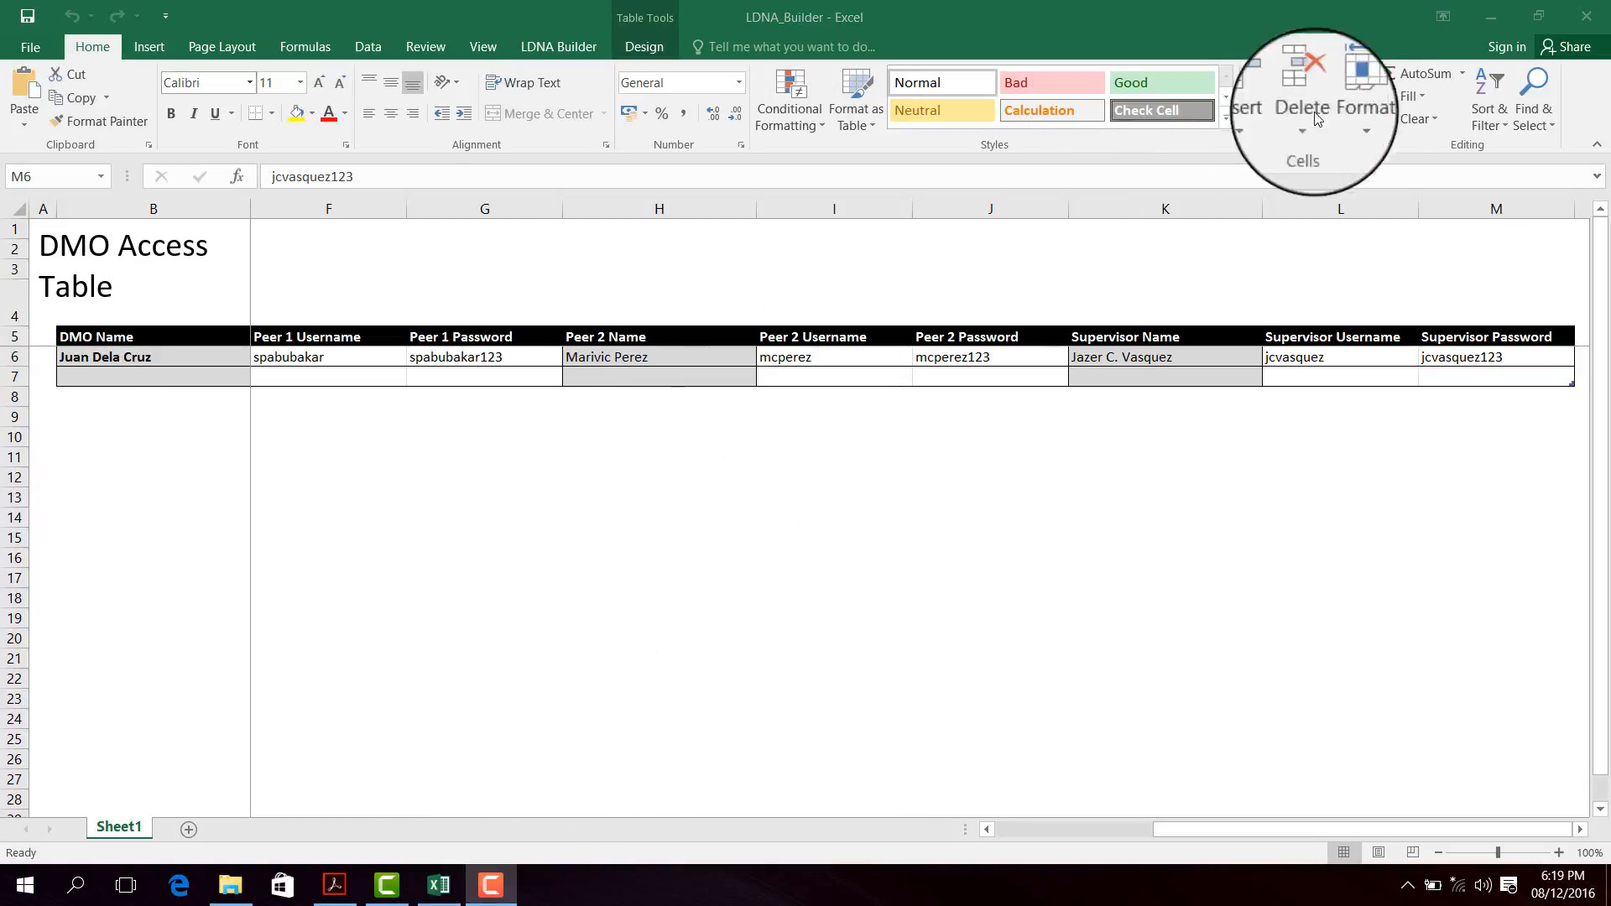
left_click(1491, 16)
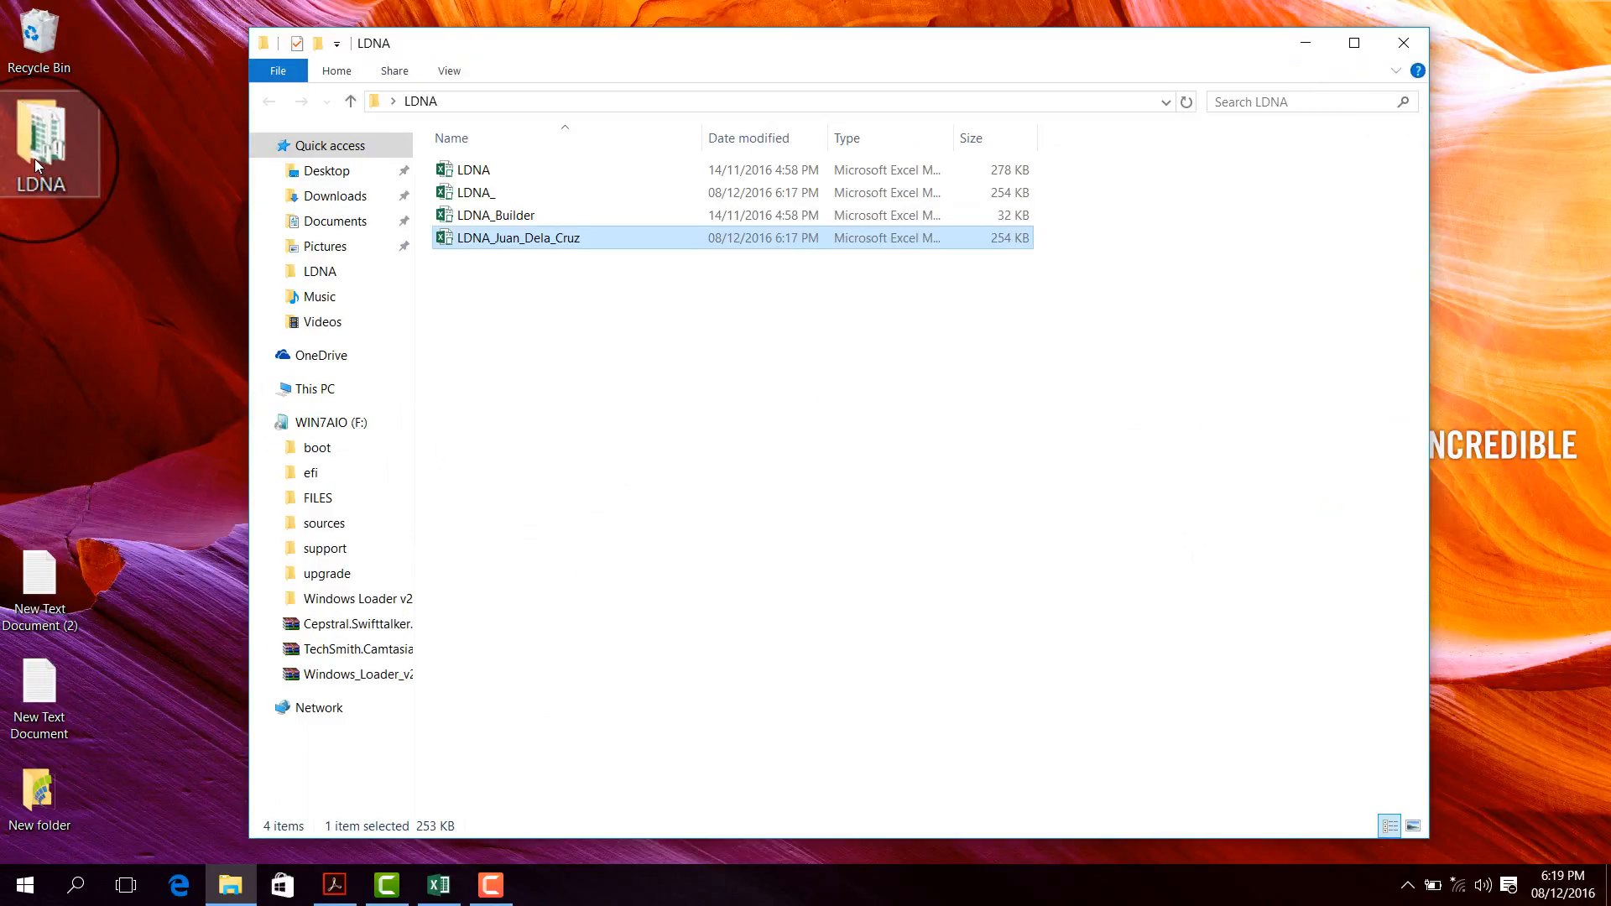
left_click(517, 244)
left_click(517, 282)
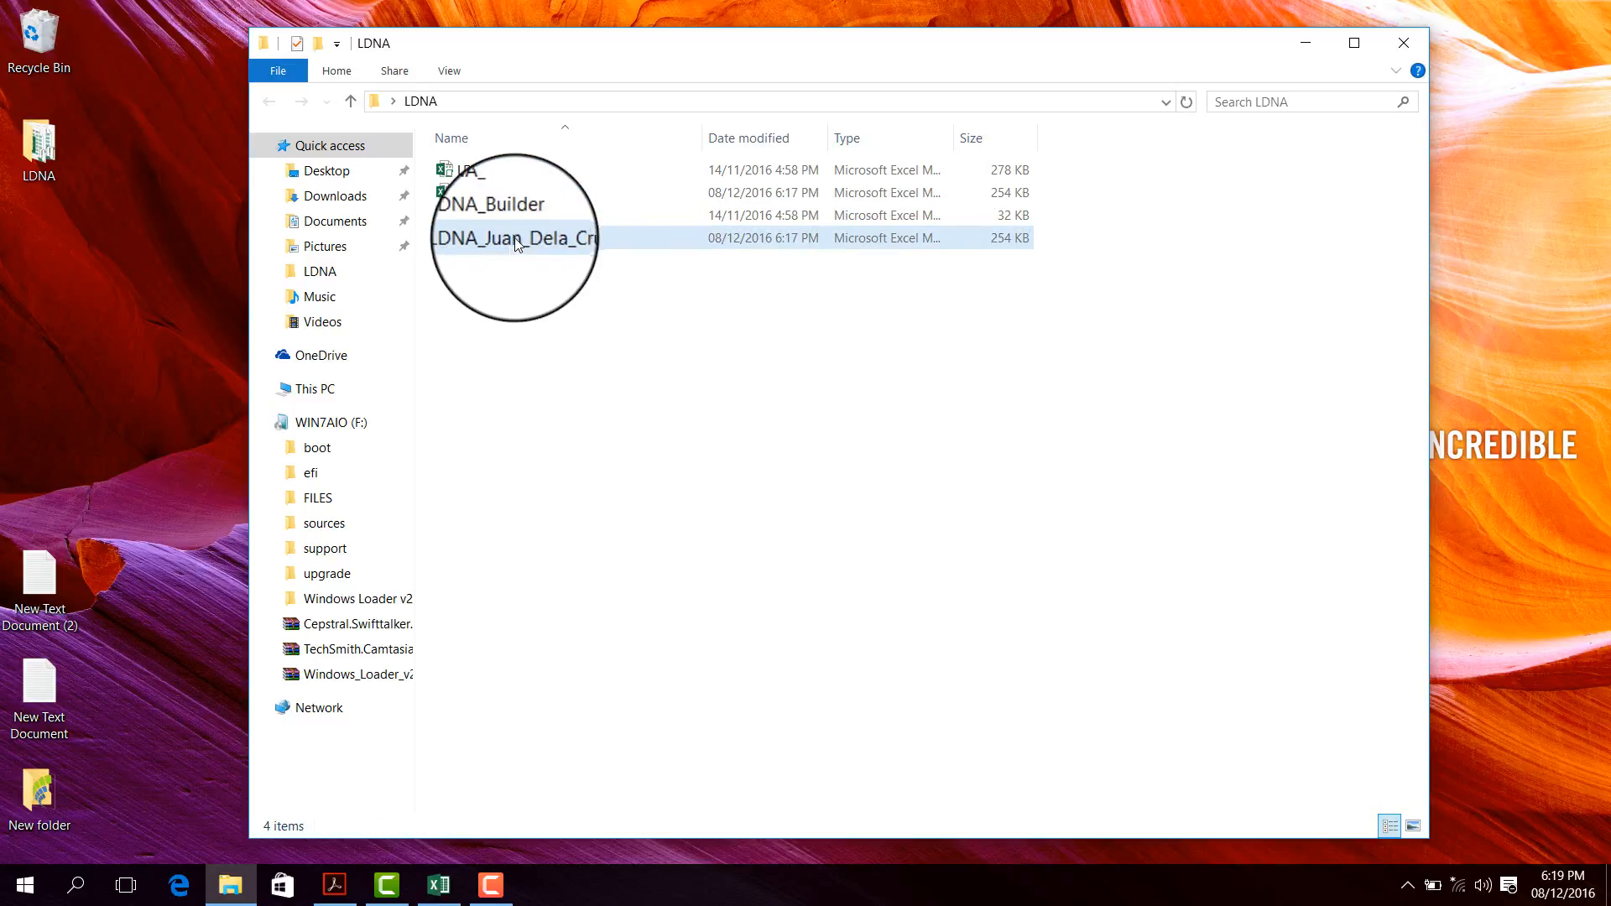
double_click(513, 240)
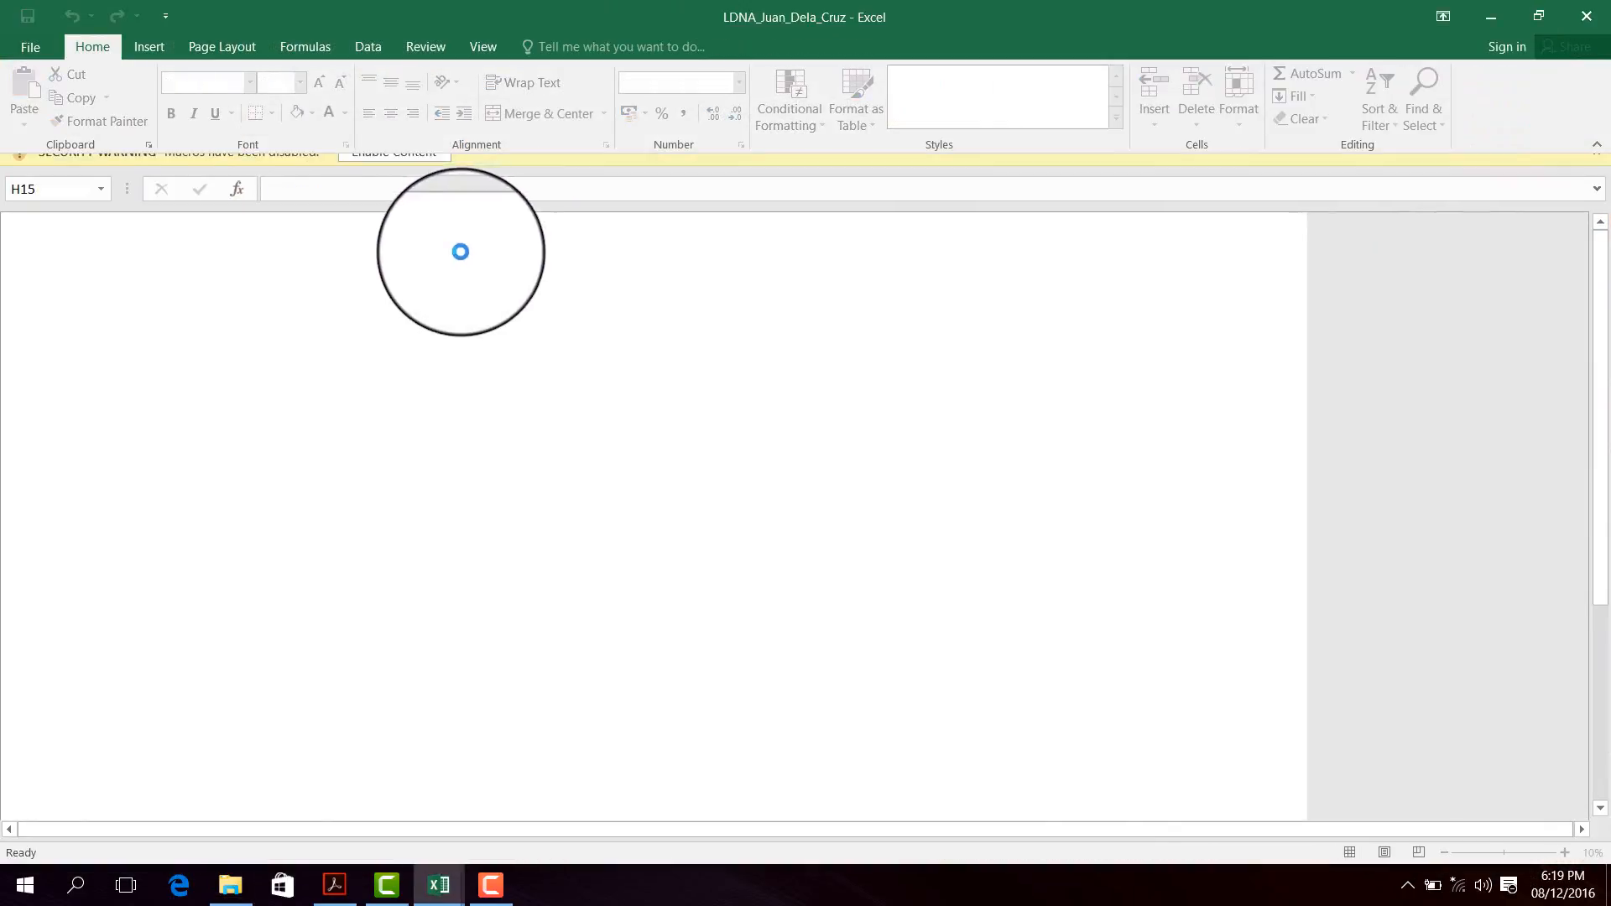